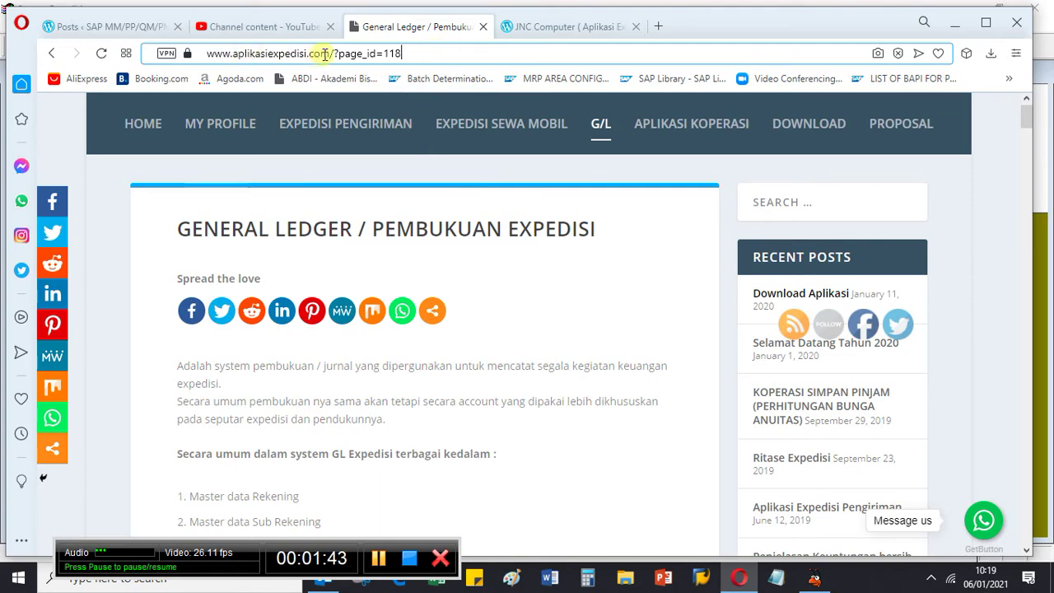
left_click_drag(329, 53, 200, 48)
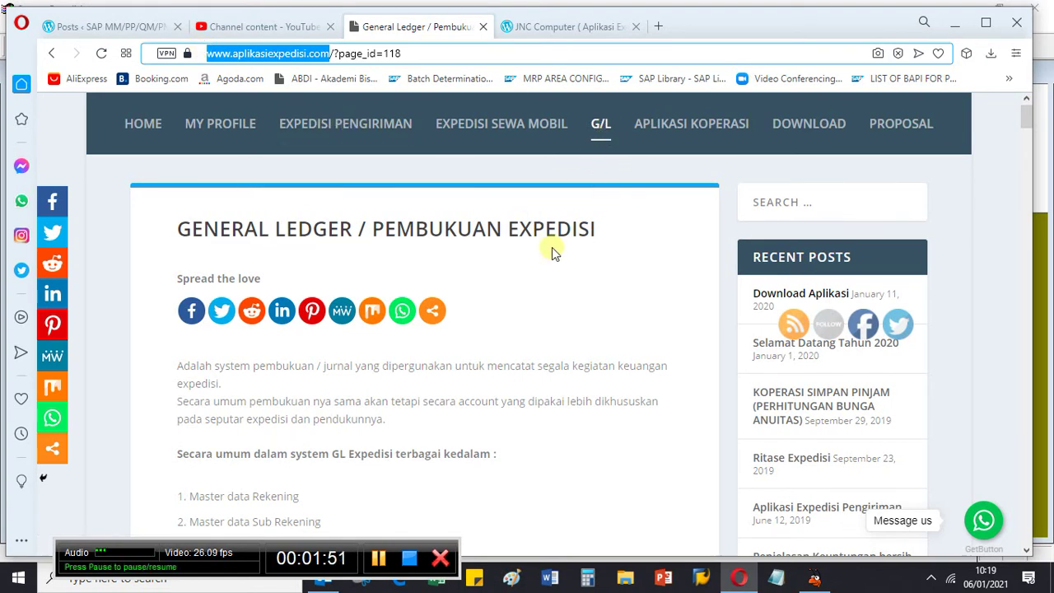
scroll(552, 247, "down", 1)
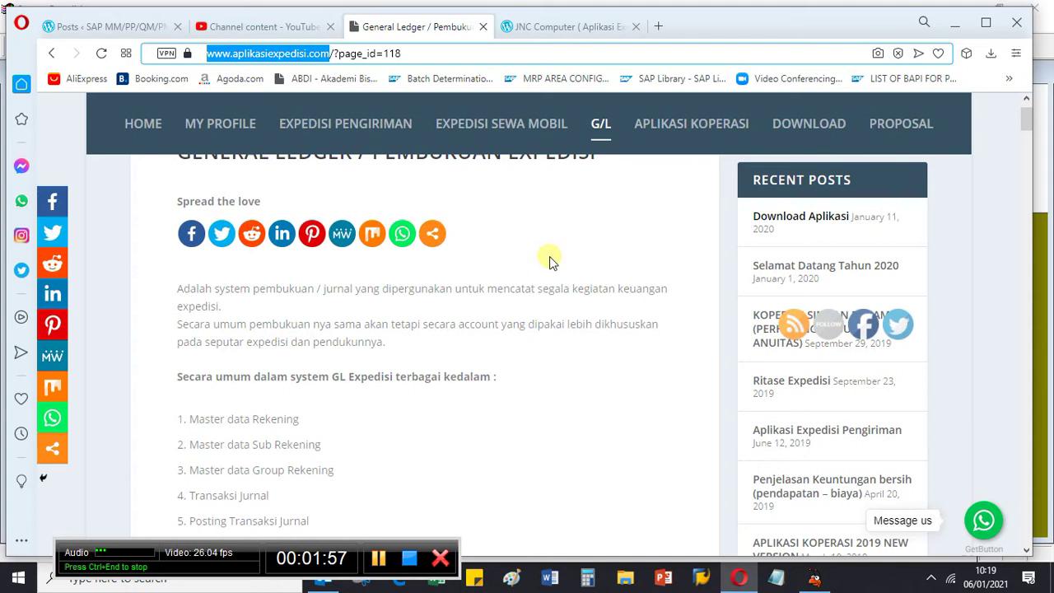
scroll(548, 259, "down", 2)
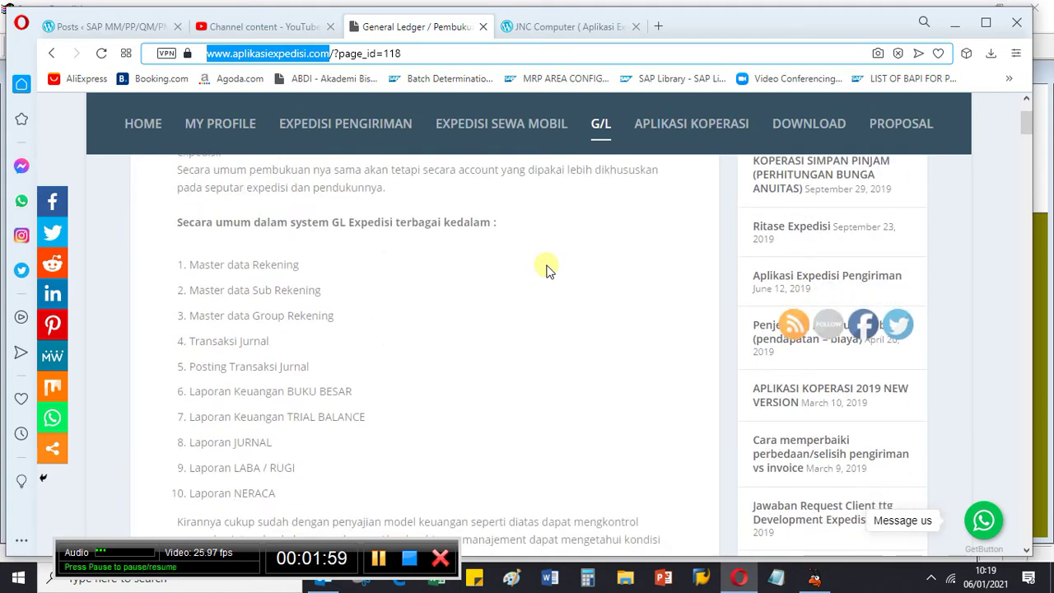
scroll(545, 284, "down", 3)
scroll(543, 284, "down", 4)
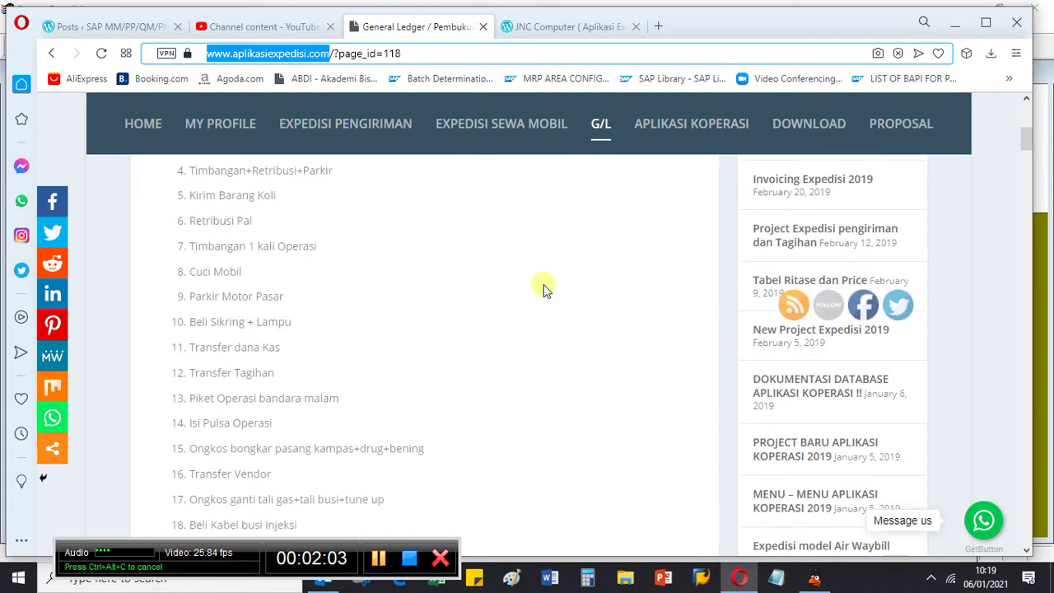
scroll(543, 288, "down", 4)
scroll(543, 292, "down", 4)
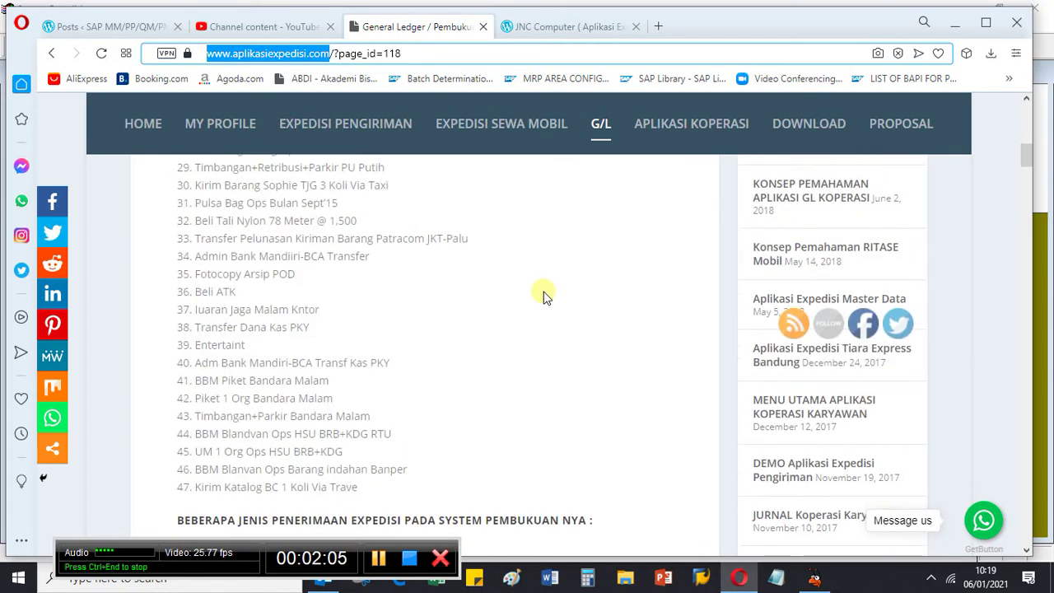
scroll(543, 292, "down", 3)
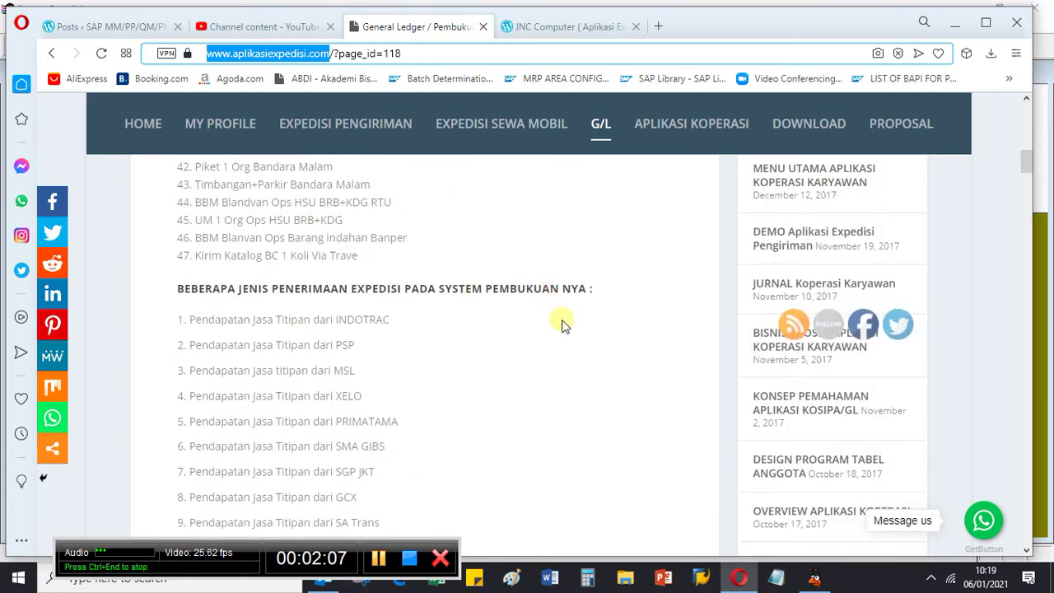
scroll(553, 325, "down", 3)
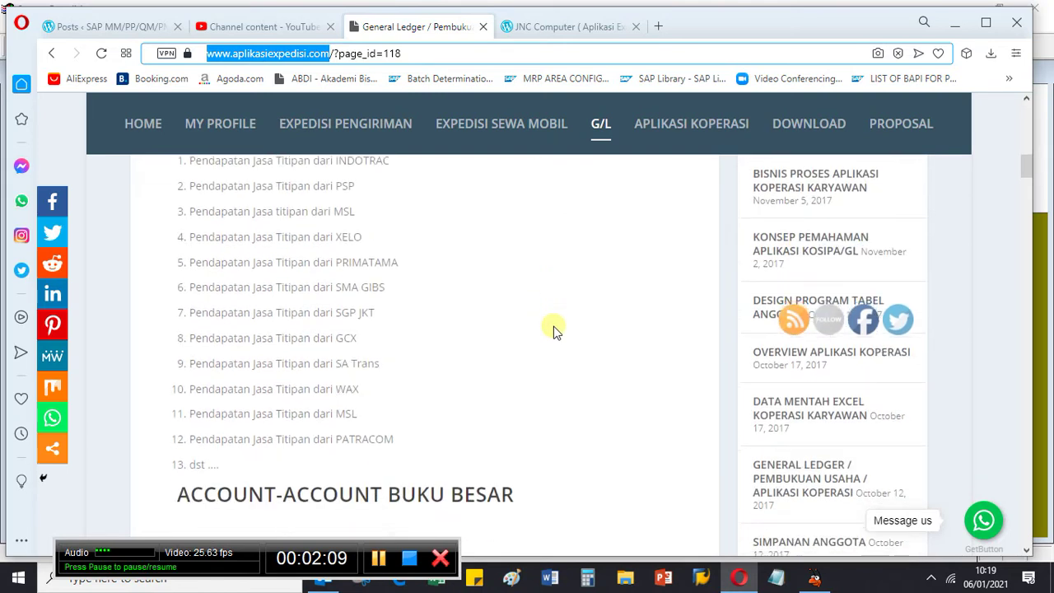
Read the article's ACCOUNT-ACCOUNT BUKU BESAR section, examining the grouping of general ledger accounts
scroll(554, 326, "down", 3)
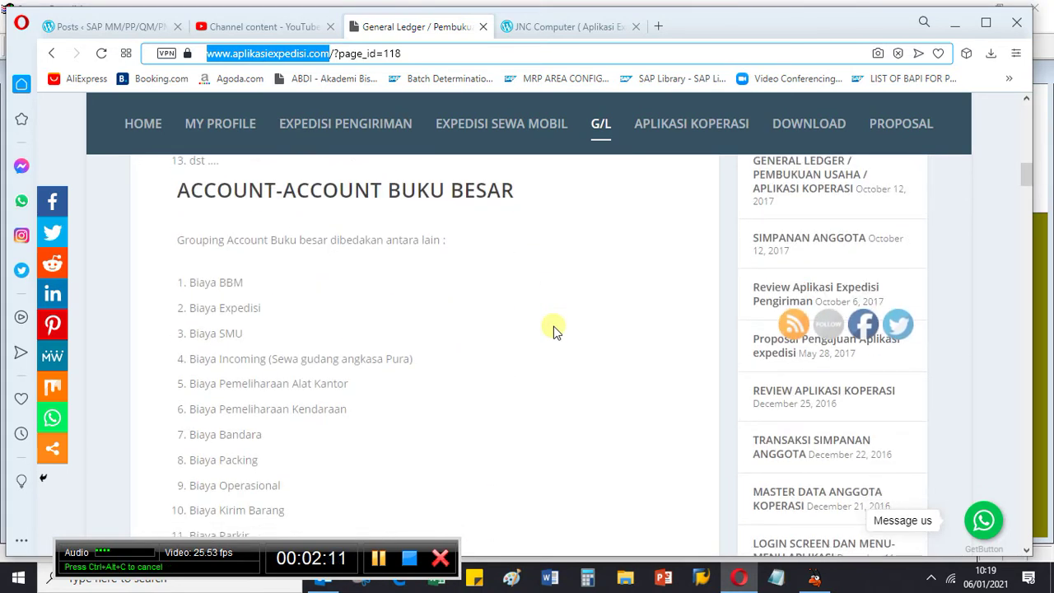
scroll(554, 326, "down", 3)
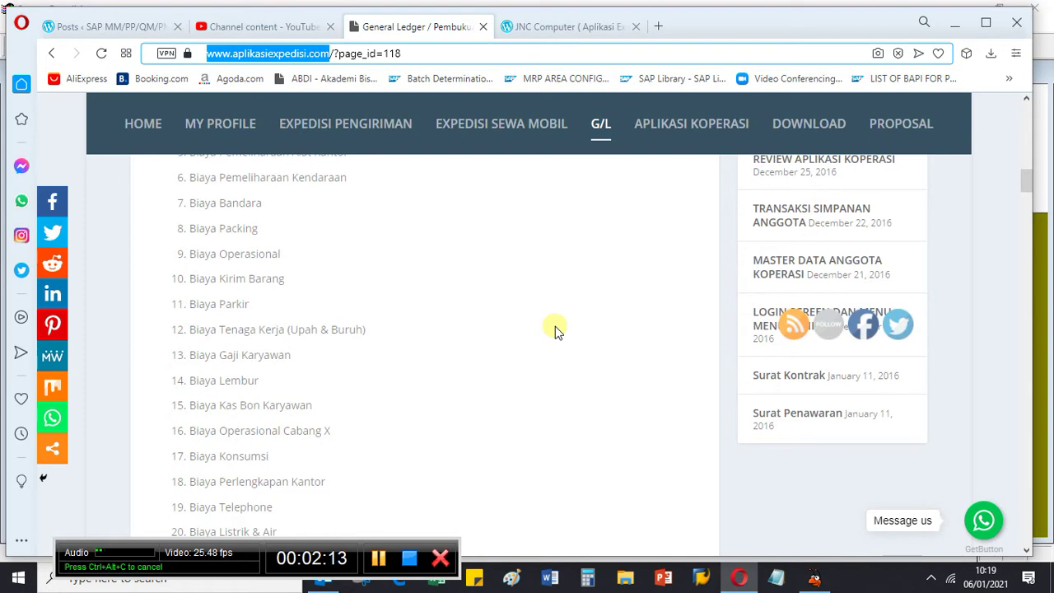
scroll(555, 326, "down", 1)
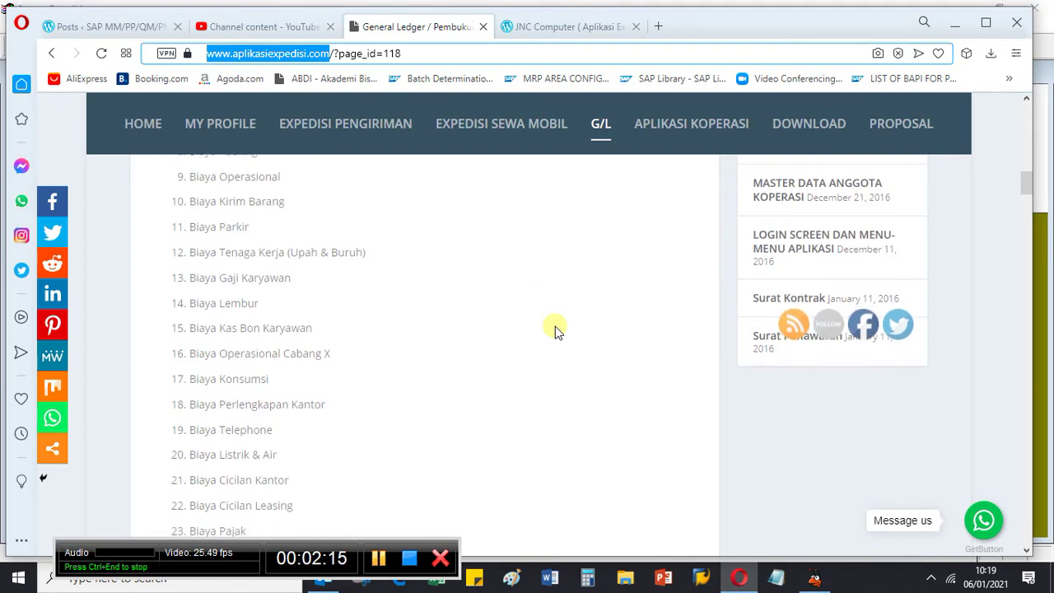
scroll(554, 326, "down", 4)
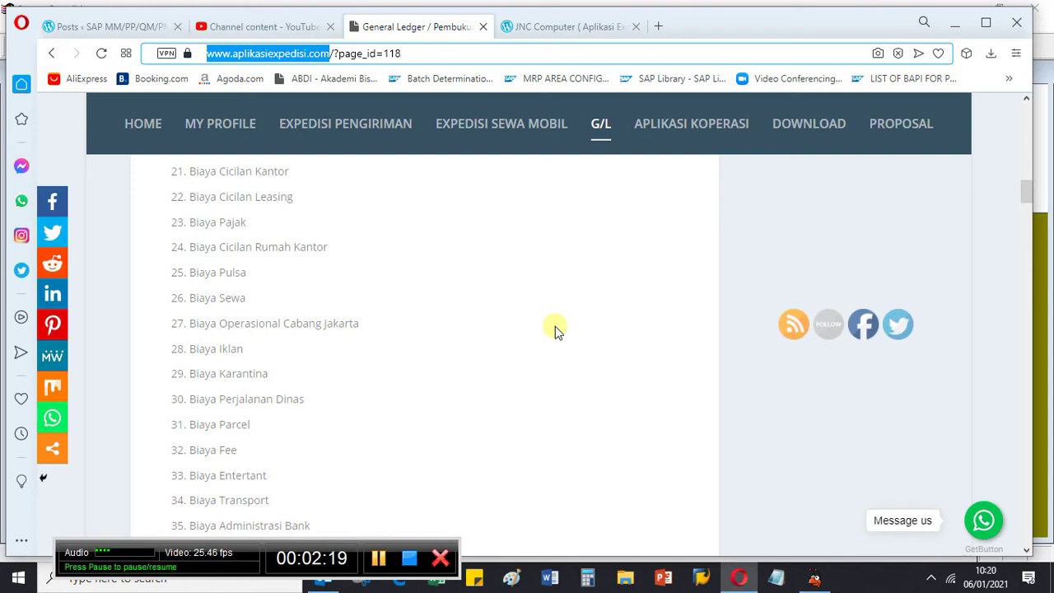
scroll(555, 326, "down", 4)
scroll(557, 332, "down", 4)
scroll(558, 336, "down", 4)
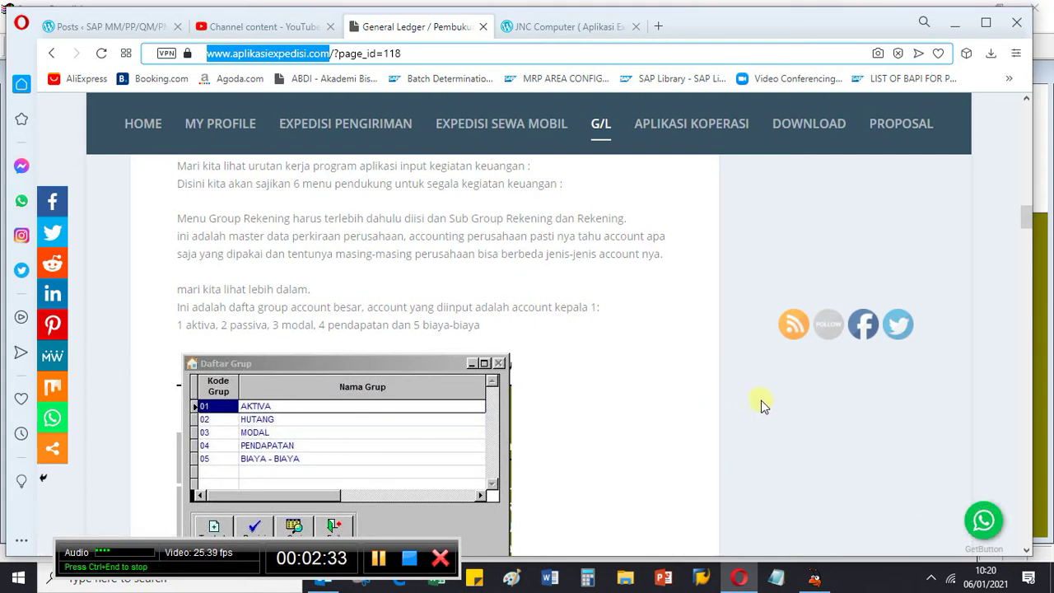
Examine the article's sample forms for account groups, sub-groups and individual accounts
scroll(637, 405, "down", 2)
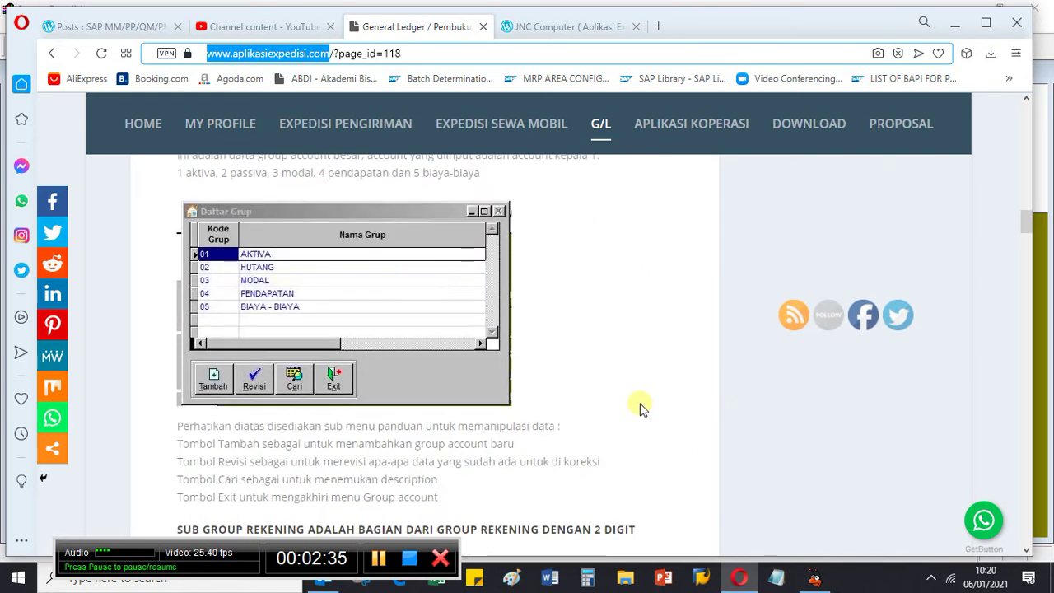
scroll(616, 350, "down", 3)
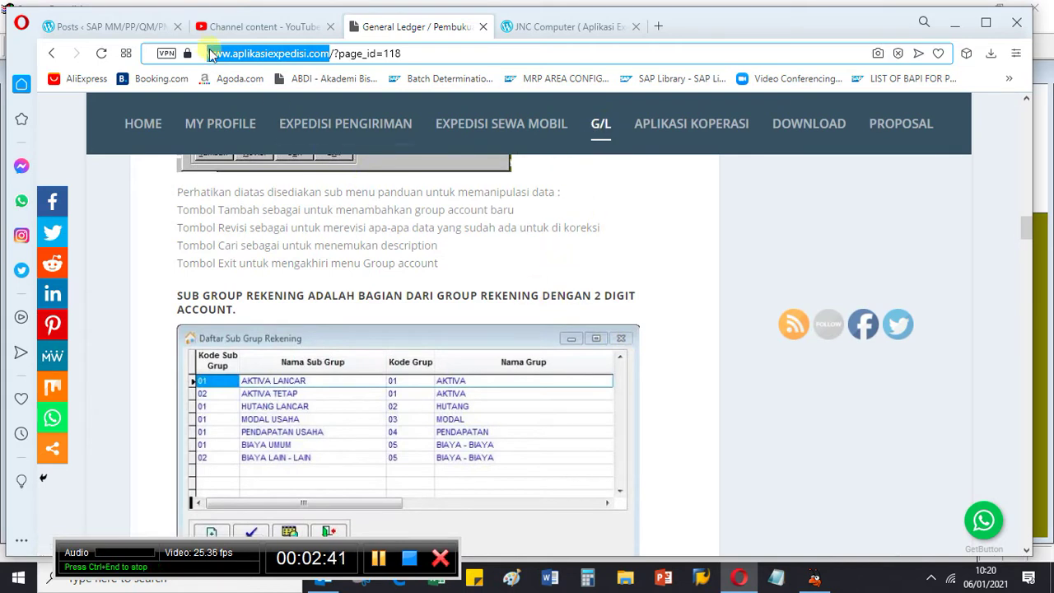
scroll(477, 308, "down", 5)
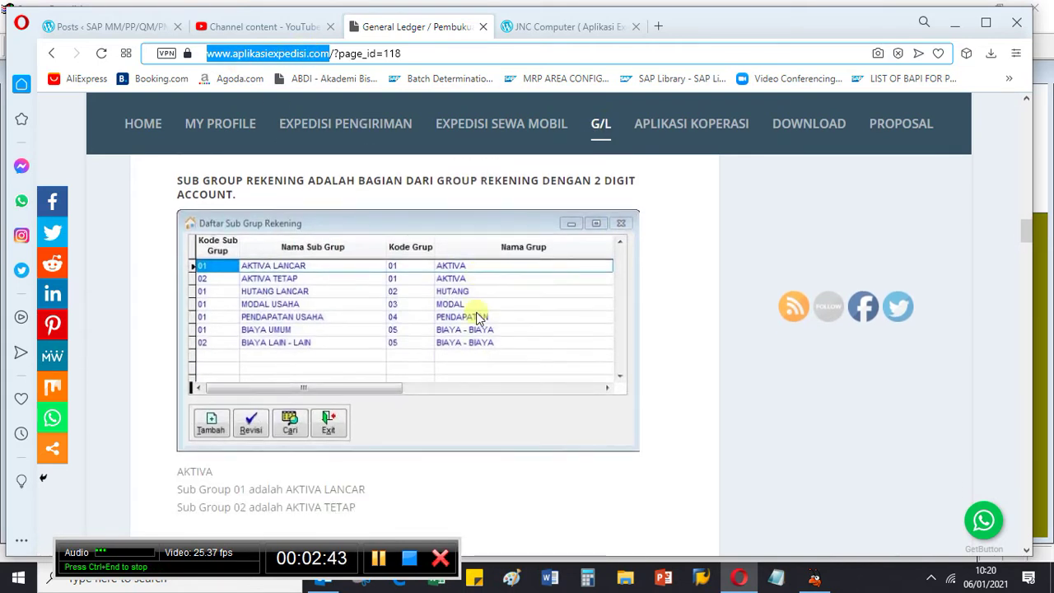
scroll(477, 317, "down", 6)
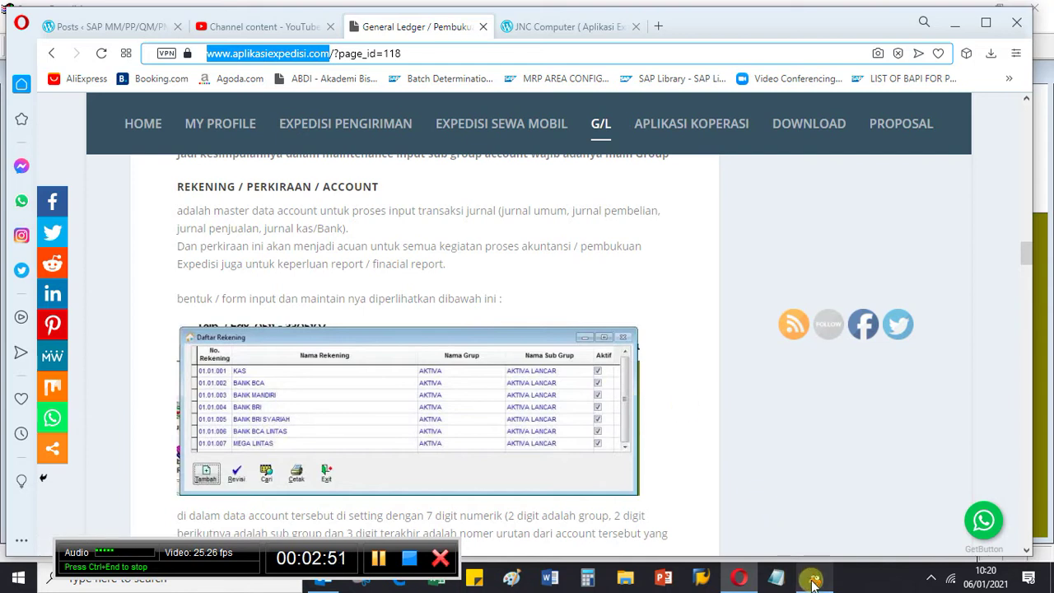
Switch to the System Expedisi application and open the account group master list
mouse_move(812, 582)
left_click(801, 508)
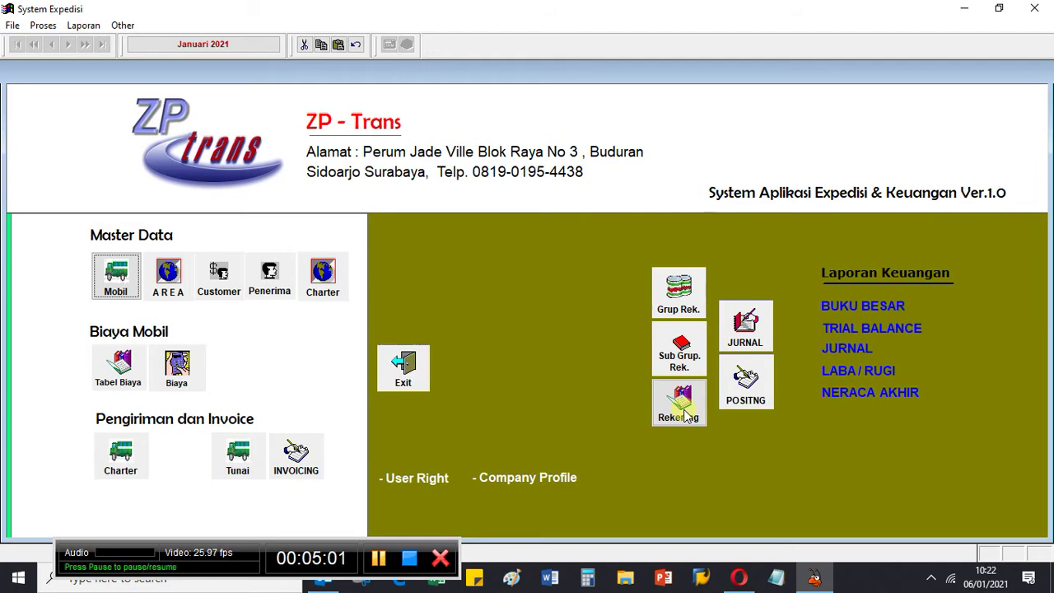
left_click(670, 288)
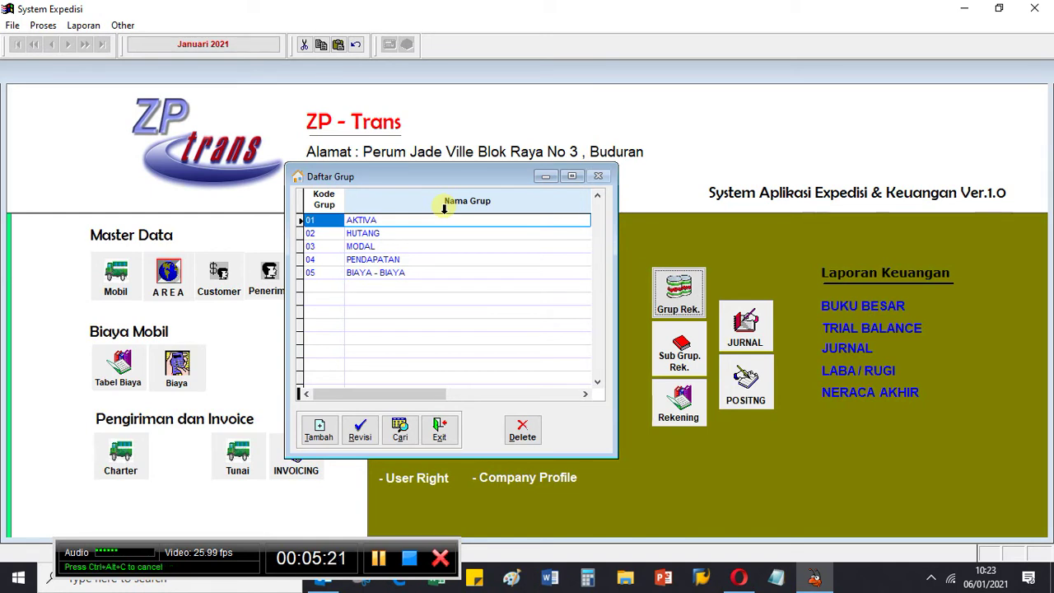
Go through the account groups one by one, from AKTIVA down to BIAYA - BIAYA
key("Down")
key("Up")
key("Down")
key("Down")
key("Down")
key("Down")
key("Up")
key("Up")
key("Up")
key("Up")
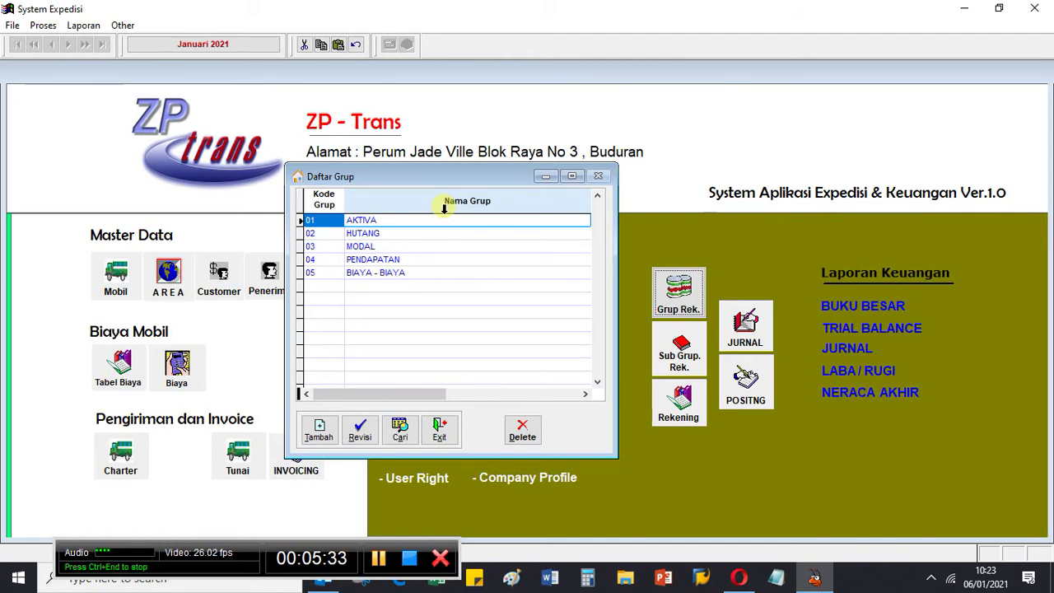
key("Down")
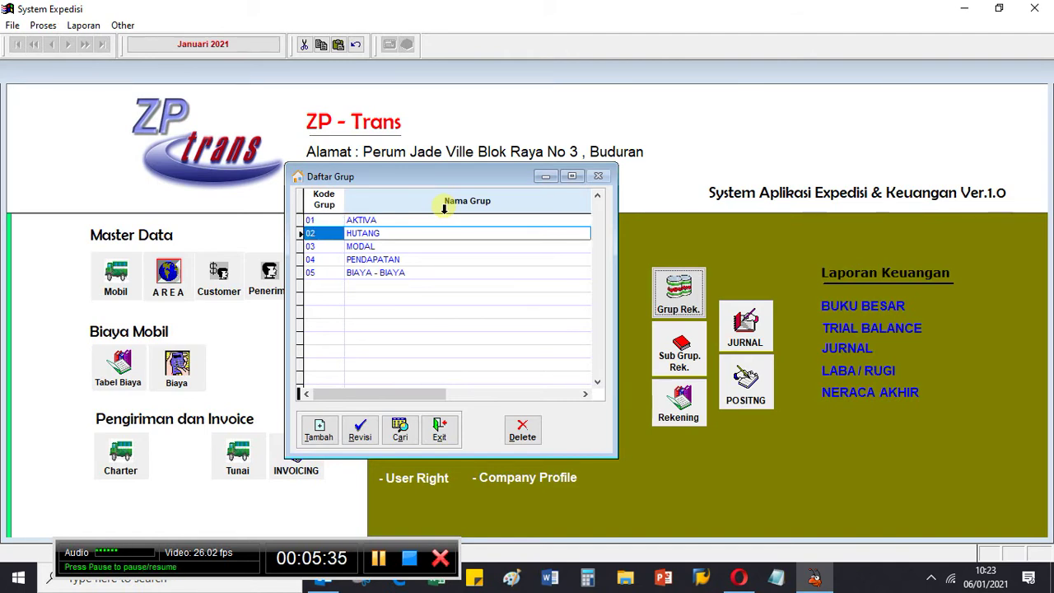
key("Down")
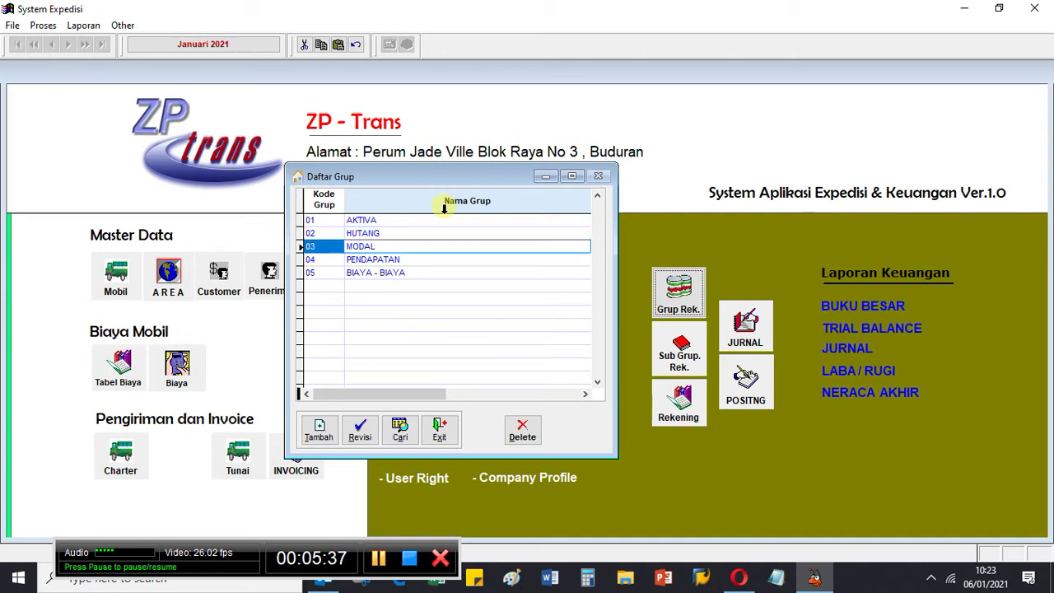
key("Down")
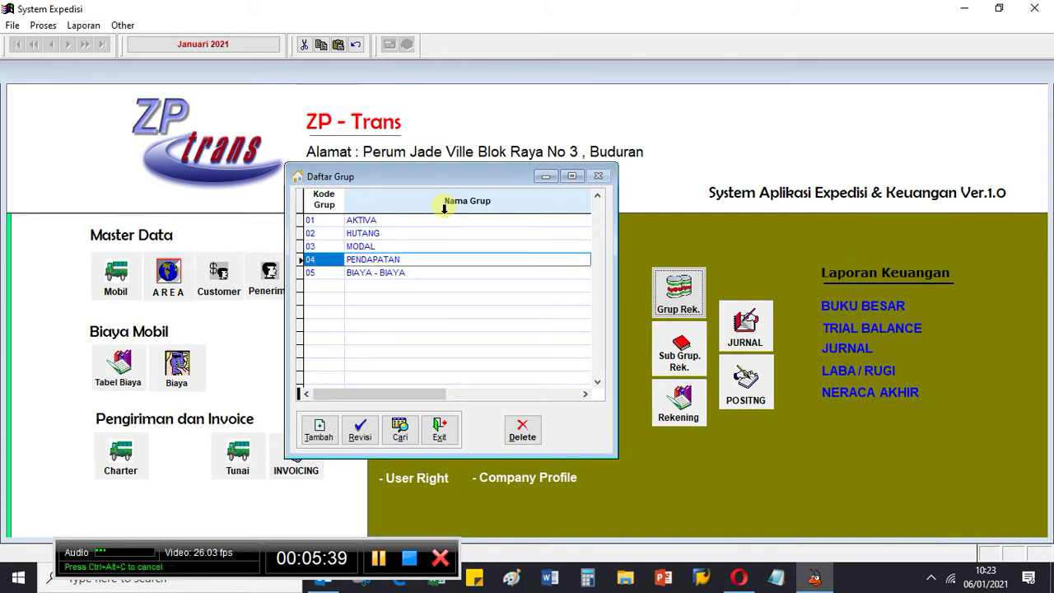
key("Down")
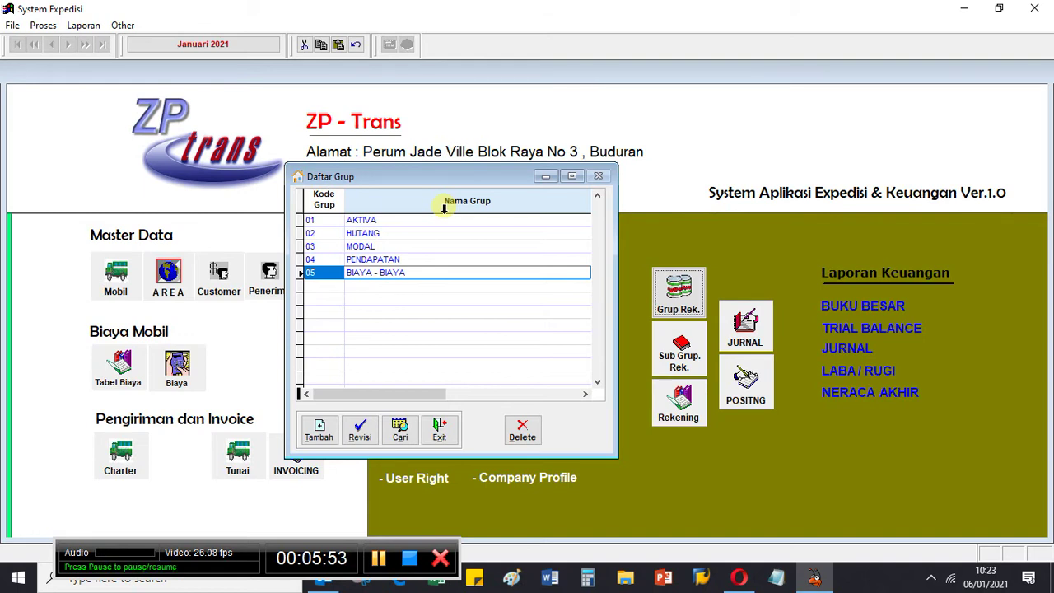
Close the account group list, open the account sub-group list and examine the columns of its AKTIVA LANCAR record
left_click(438, 428)
left_click(680, 345)
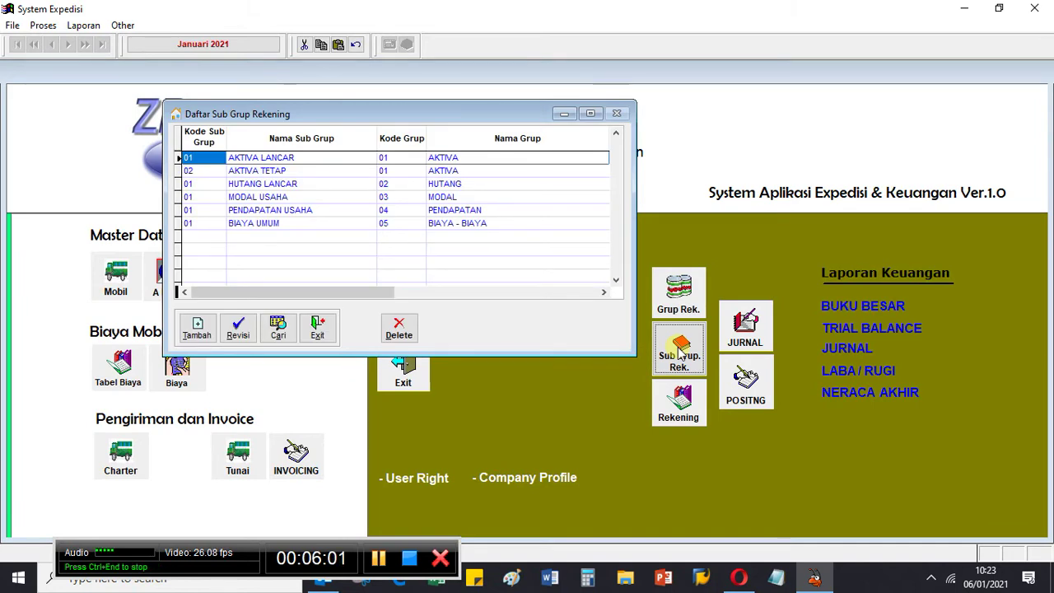
key("Down")
key("Up")
key("Right")
key("Right")
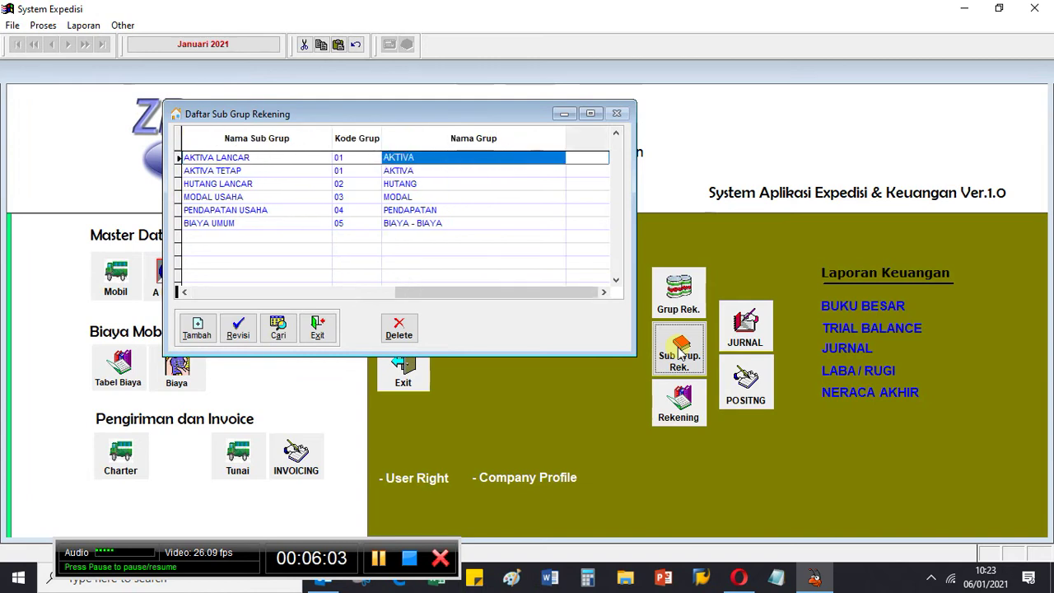
key("Right")
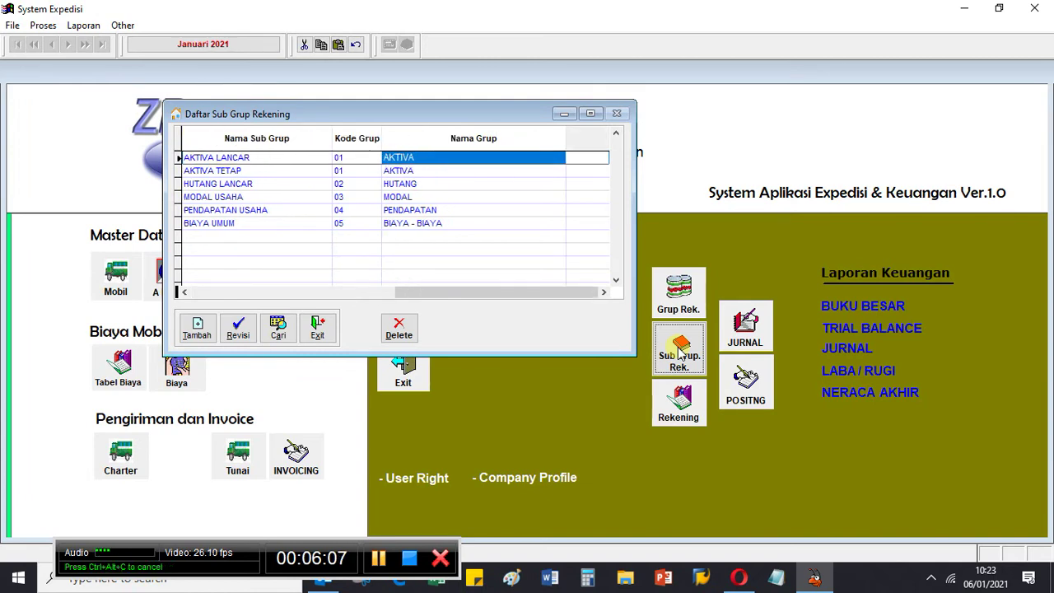
key("Left")
key("Left")
key("Left")
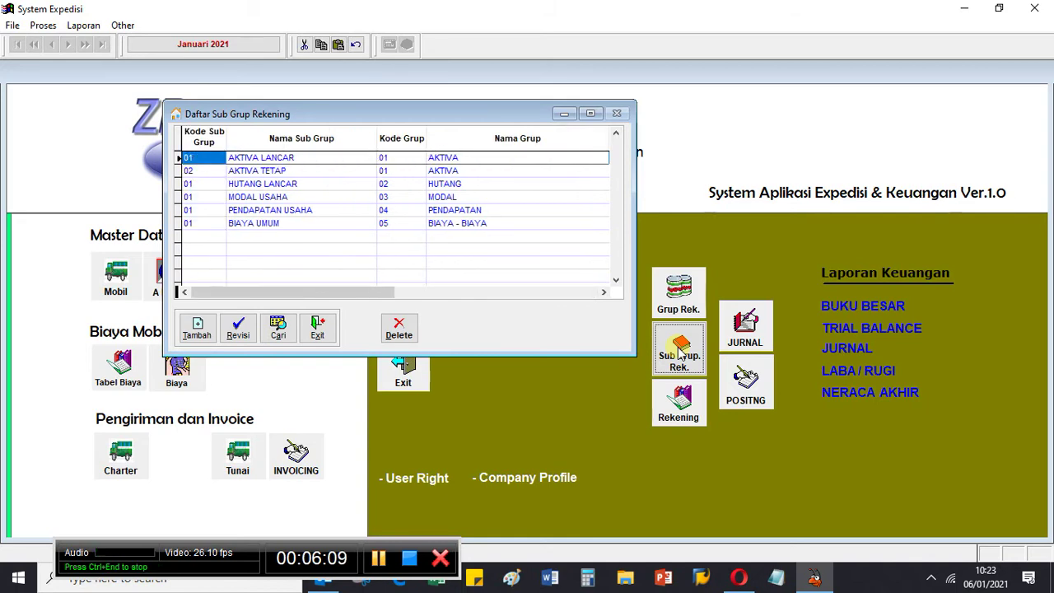
Compare the names of the AKTIVA LANCAR, AKTIVA TETAP and HUTANG LANCAR sub-groups
key("Down")
key("Up")
key("Right")
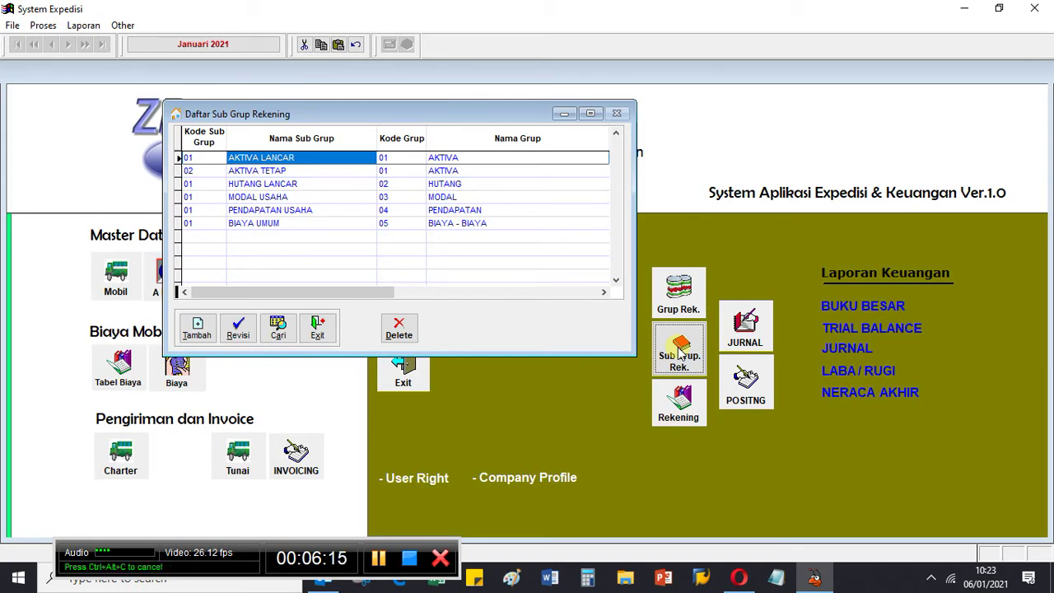
key("Down")
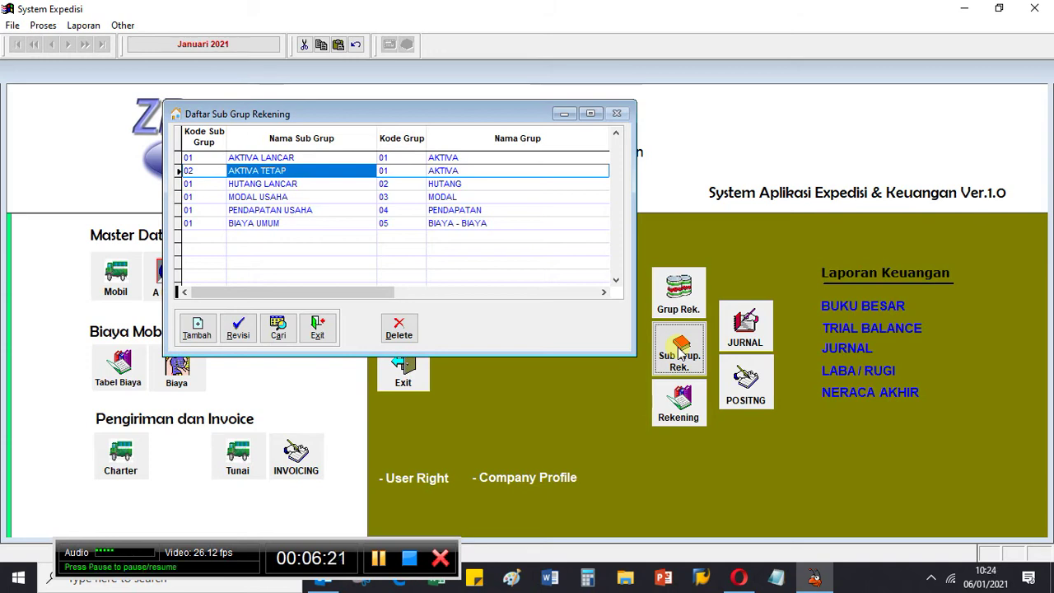
key("Down")
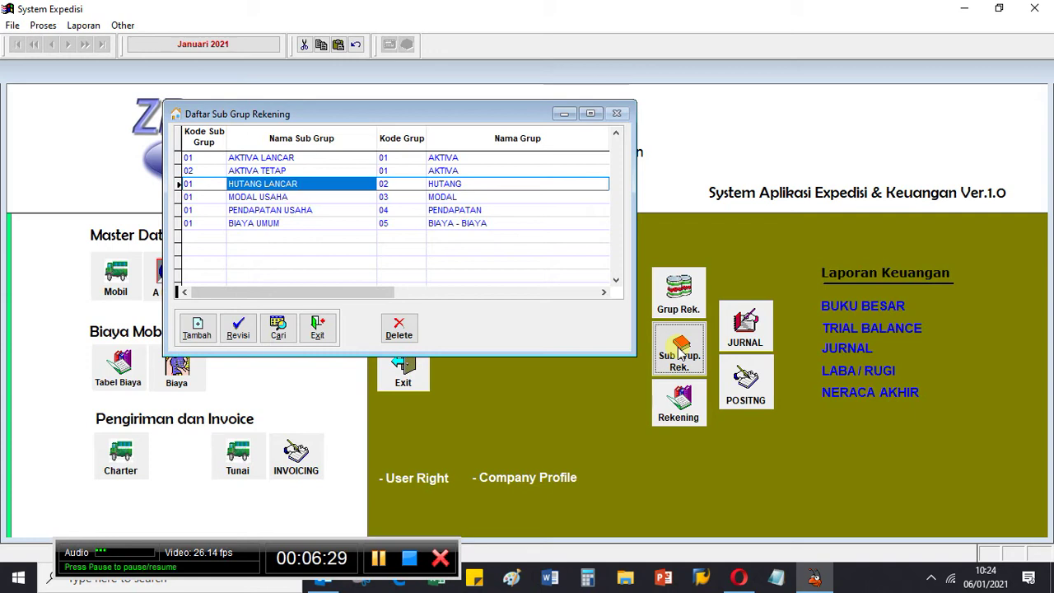
key("Up")
key("Up")
key("Down")
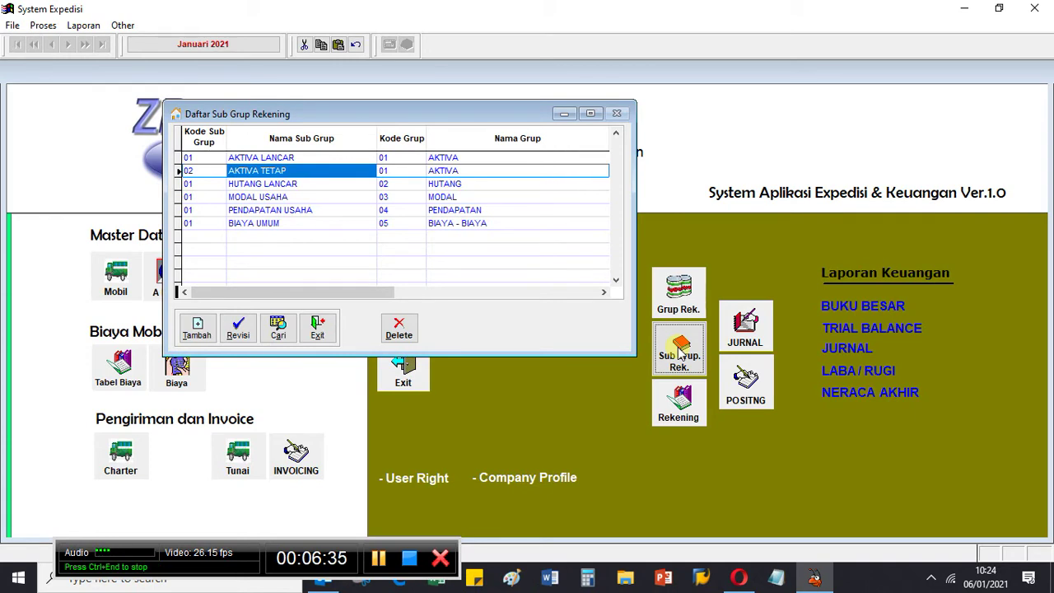
Examine the sub-group code, name and group code of the HUTANG LANCAR record
key("Down")
key("Right")
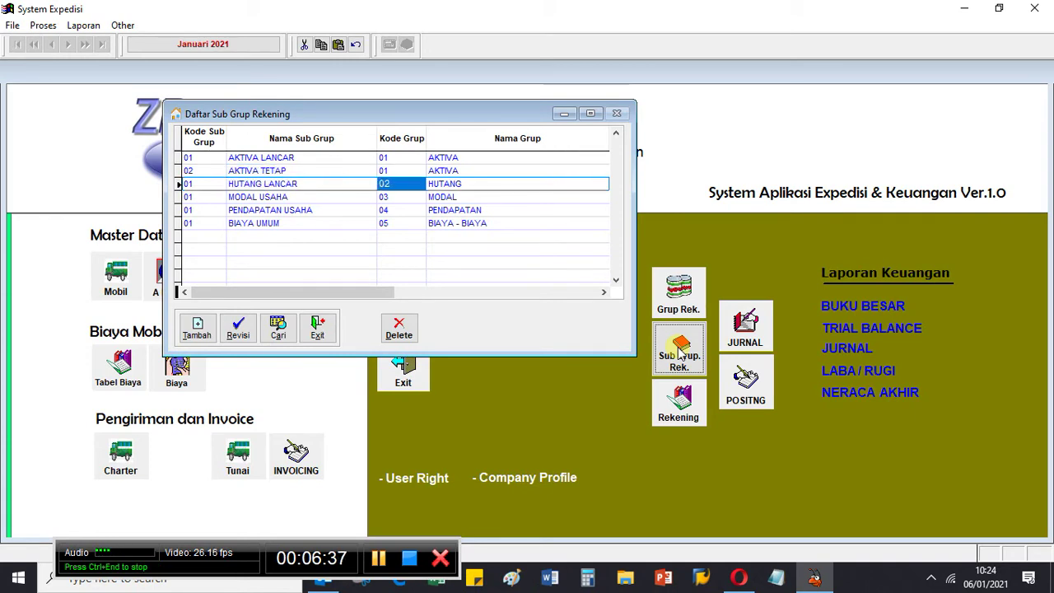
key("Right")
key("Left")
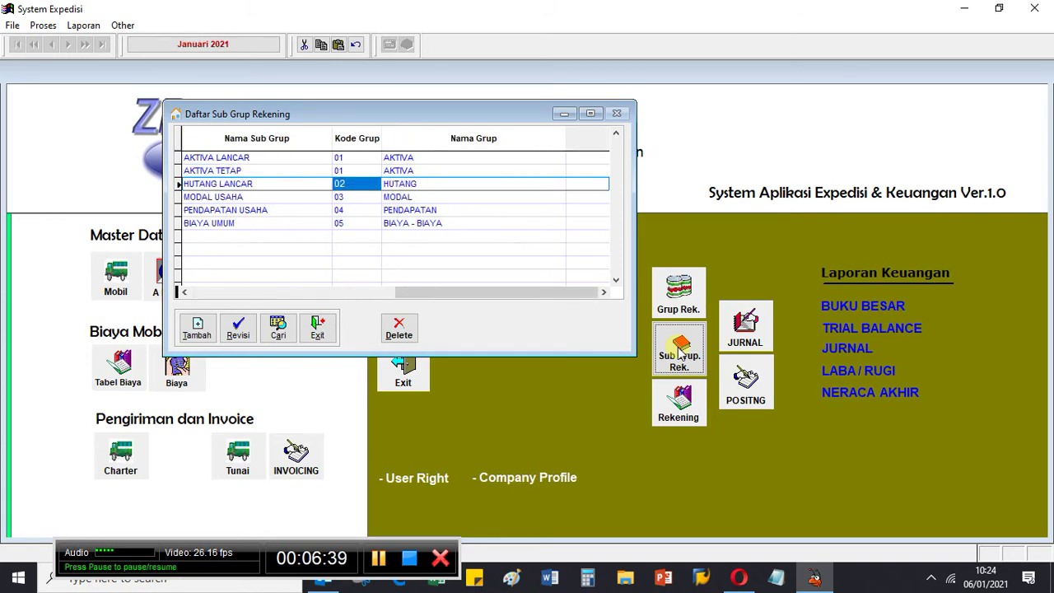
key("Left")
key("Left")
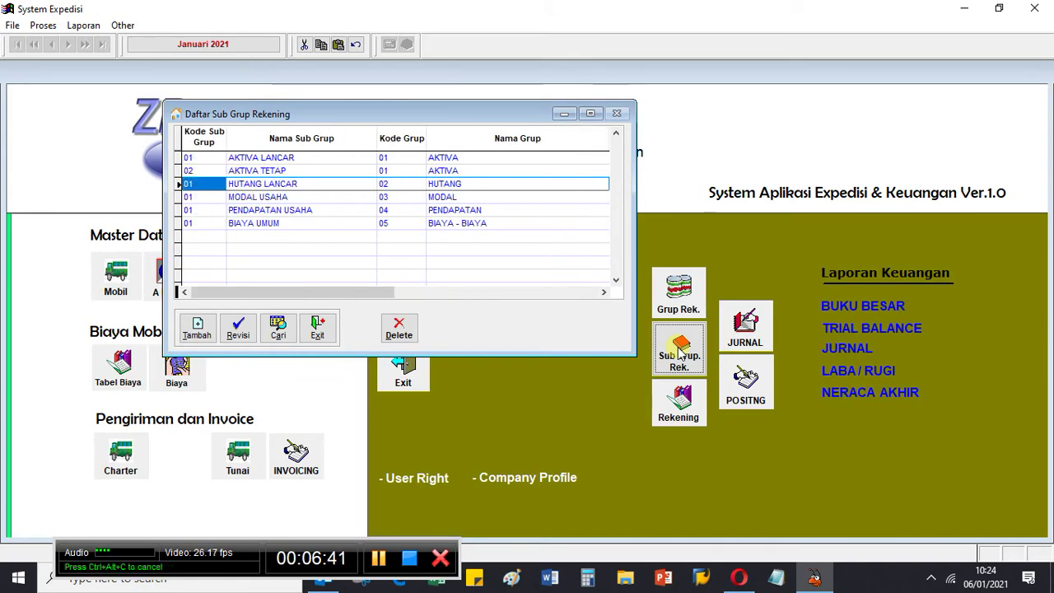
key("Right")
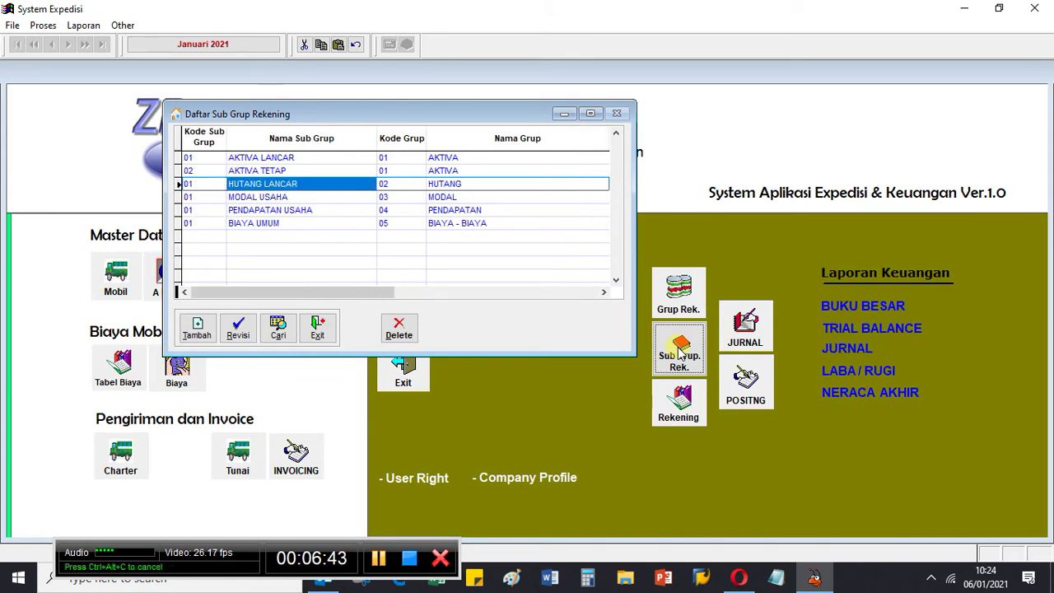
key("Left")
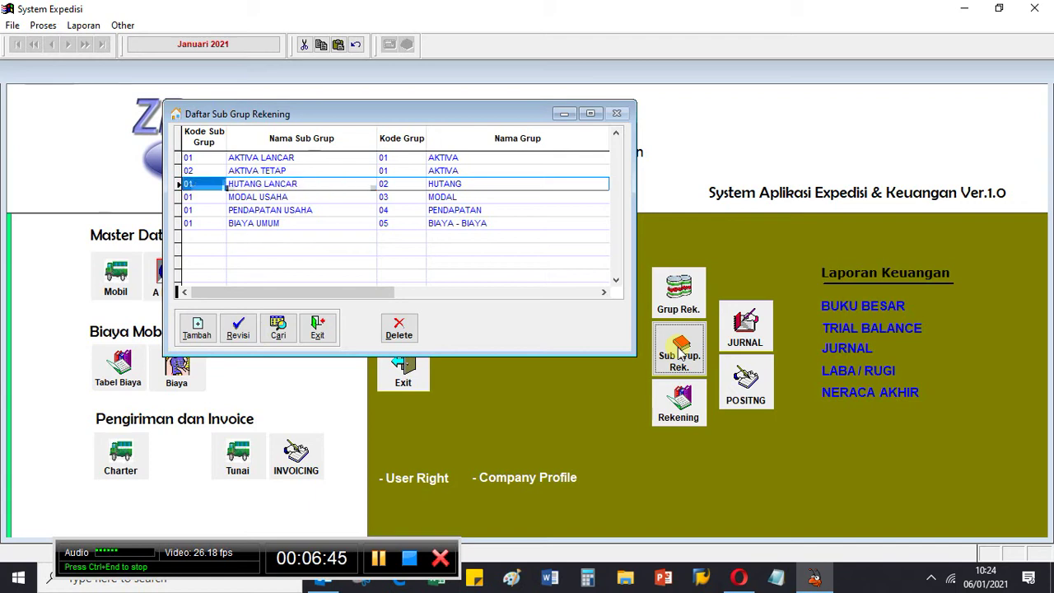
Compare the MODAL USAHA sub-group with HUTANG LANCAR and check its name and group code
key("Down")
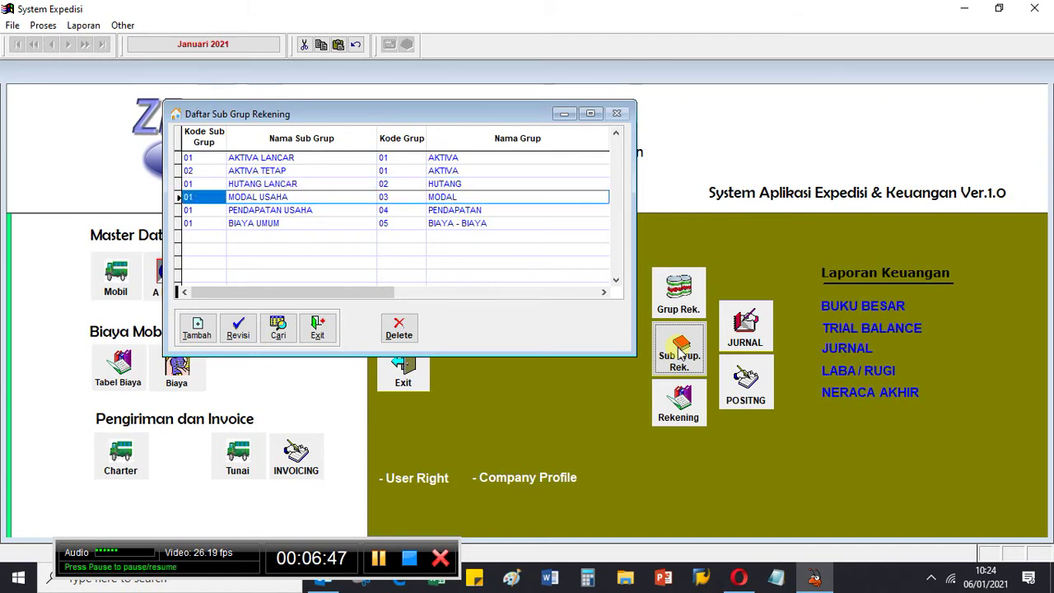
key("Up")
key("Right")
key("Down")
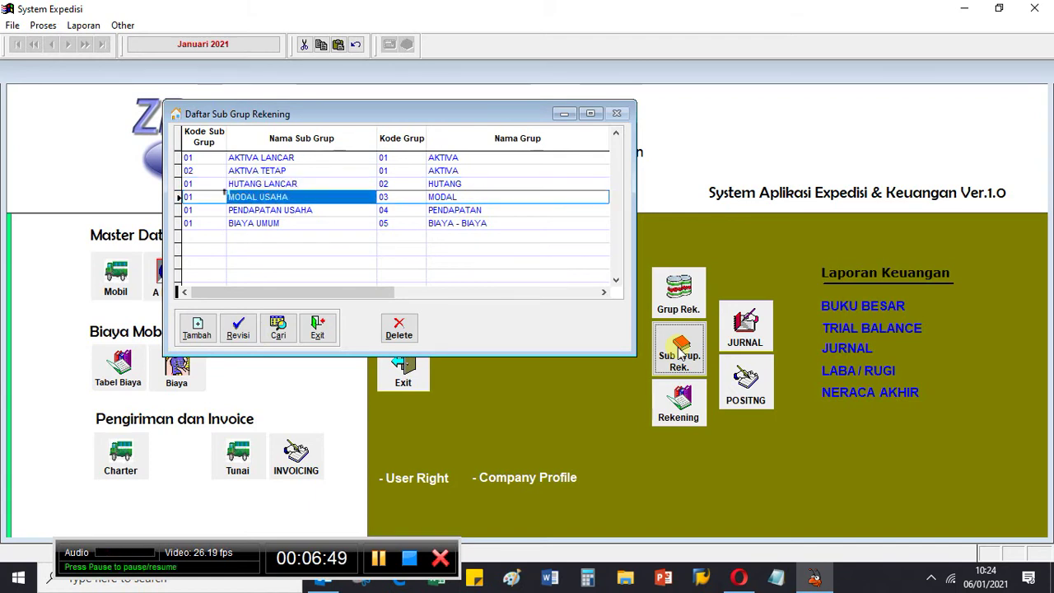
key("Right")
key("Left")
key("Left")
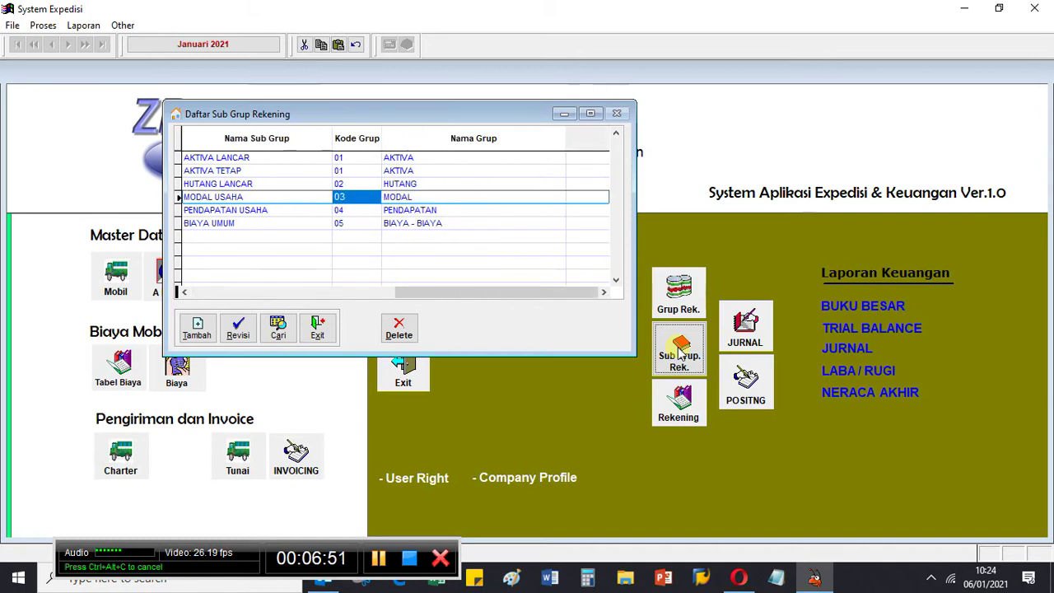
Go through the PENDAPATAN USAHA sub-group and on to the BIAYA UMUM record
key("Down")
key("Right")
key("Down")
key("Right")
key("Left")
key("Left")
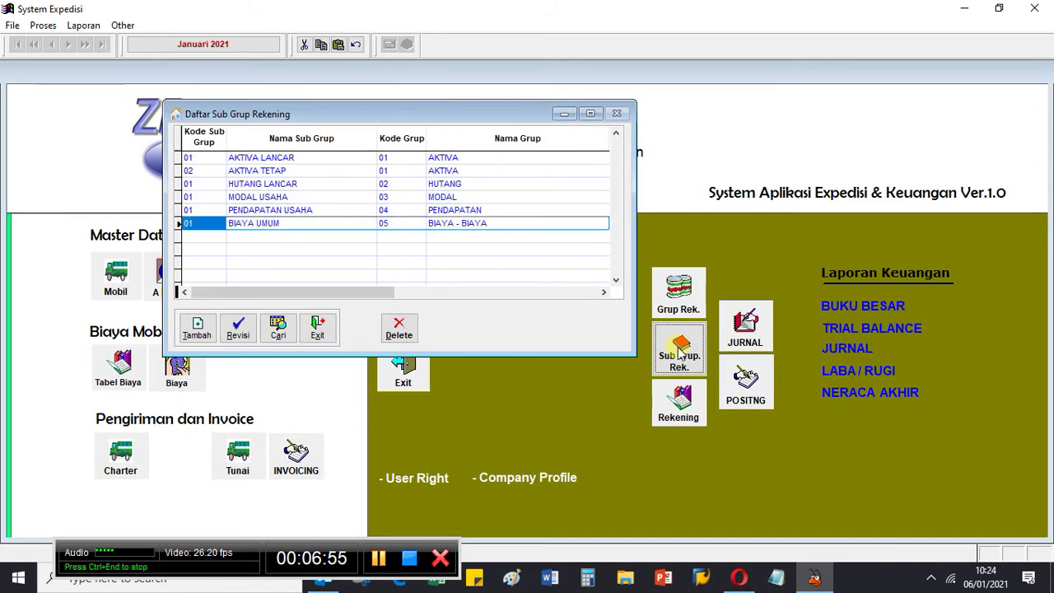
Examine the sub-group code, name and group code of the BIAYA UMUM record
key("Right")
key("Right")
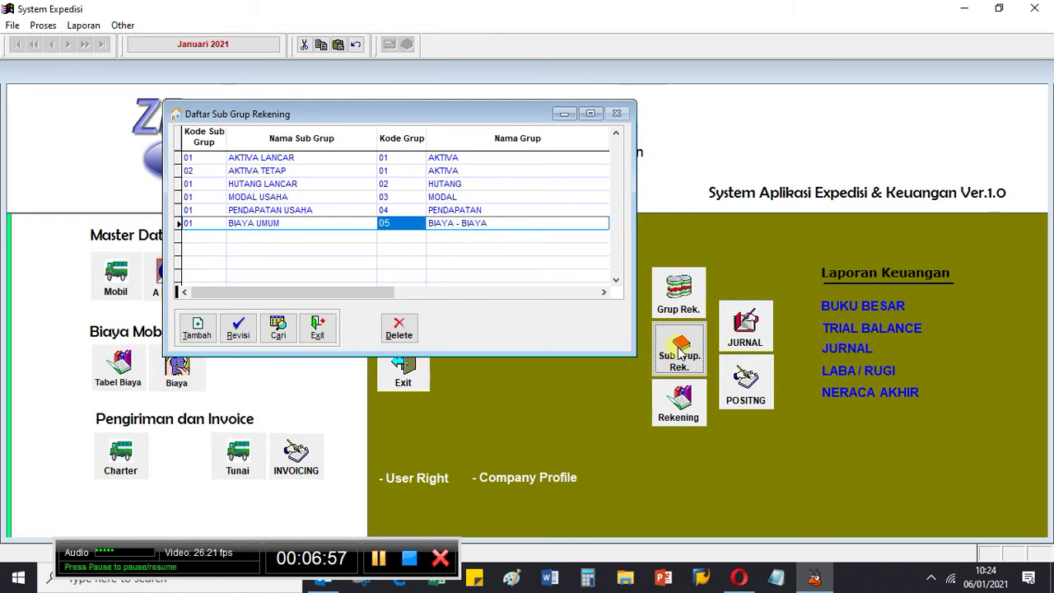
key("Left")
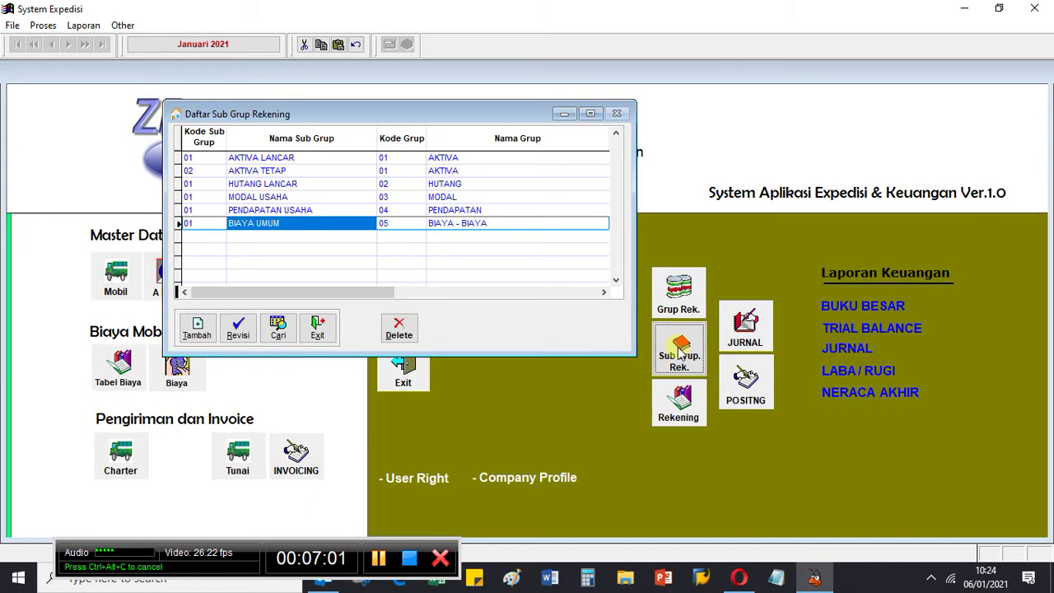
key("Right")
key("Left")
key("Left")
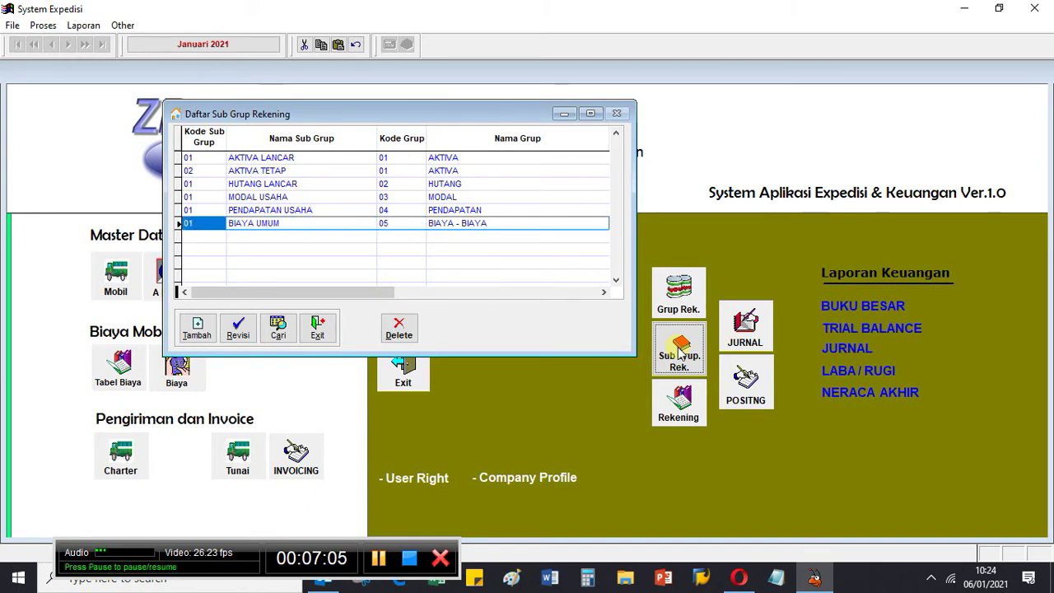
key("Right")
key("Right")
key("Left")
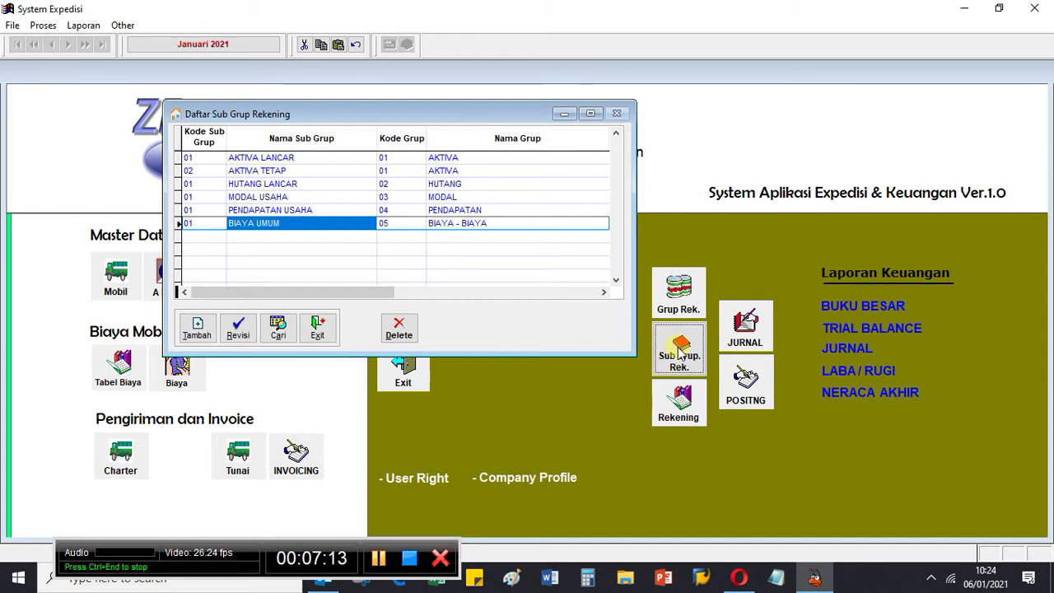
View the BIAYA UMUM sub-group in its revision form and close the form without saving
key("Up")
key("Up")
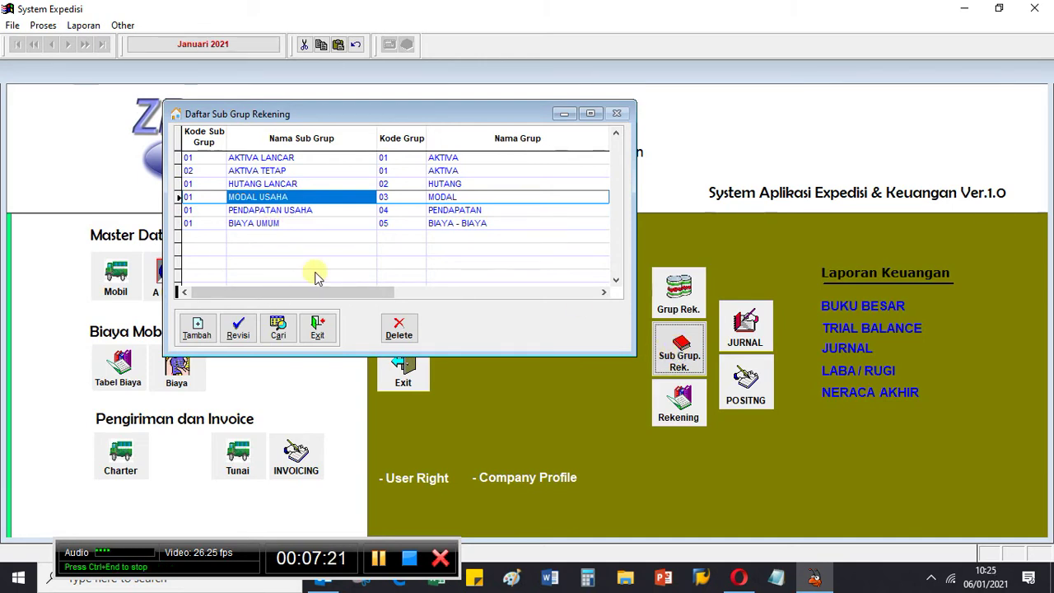
key("Down")
key("Down")
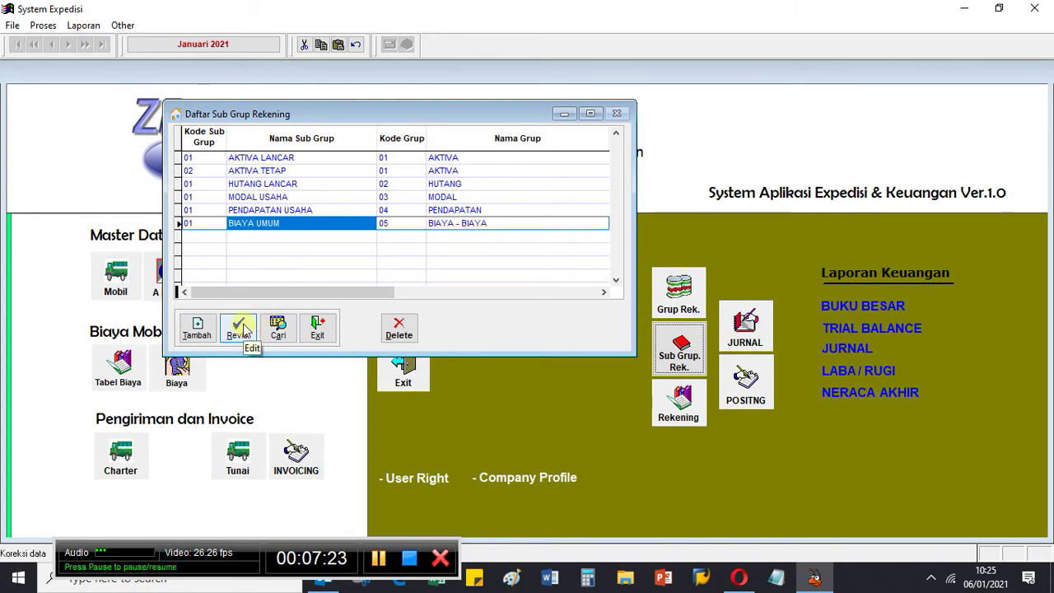
left_click(238, 328)
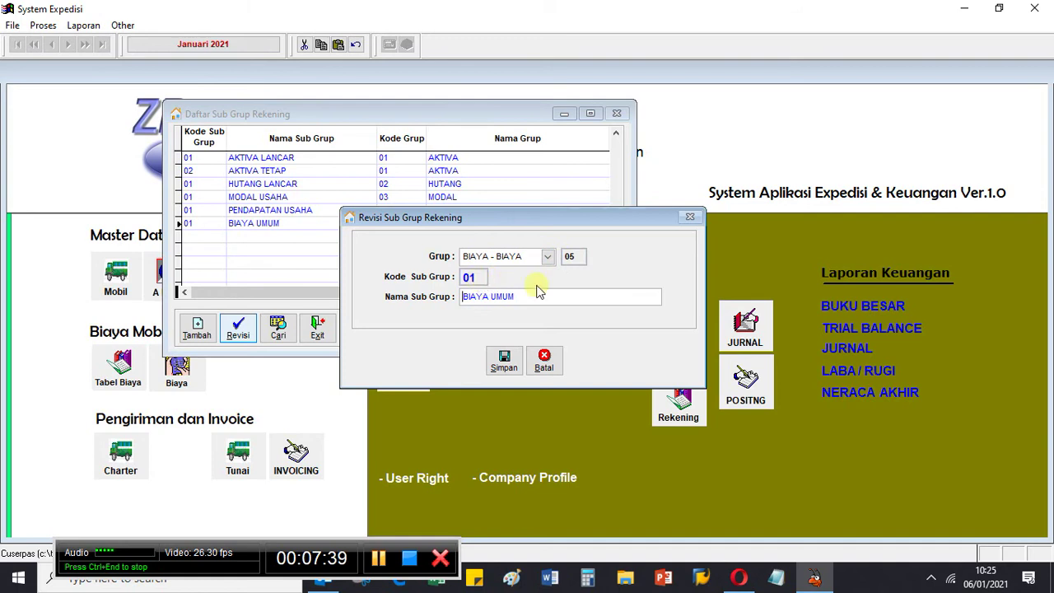
left_click(556, 374)
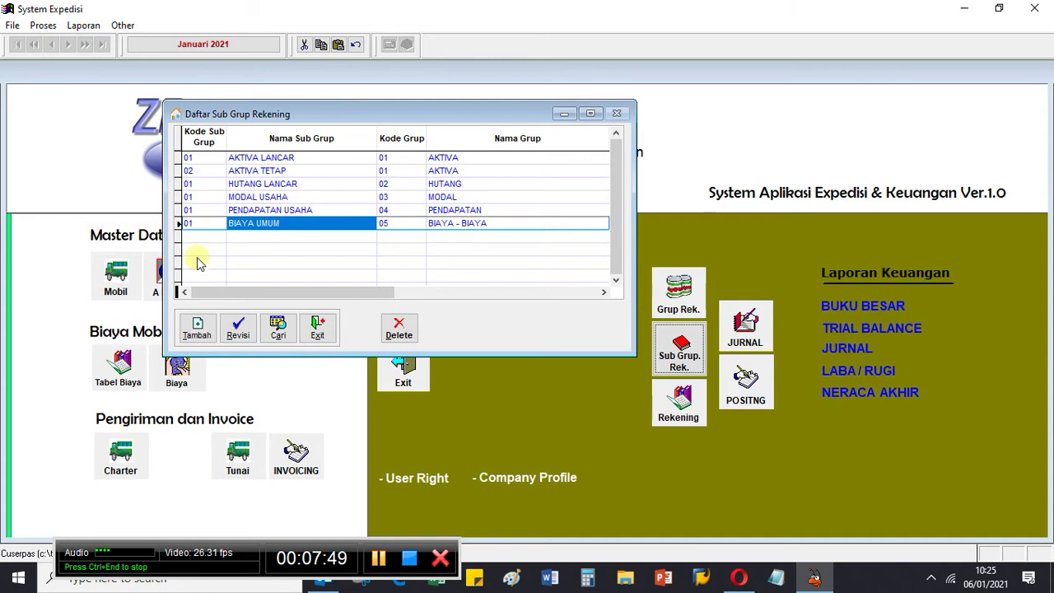
Add and save sub-group code 02, named BIAYA OPERASIOANL, under the BIAYA - BIAYA group, and close the entry form
left_click(204, 328)
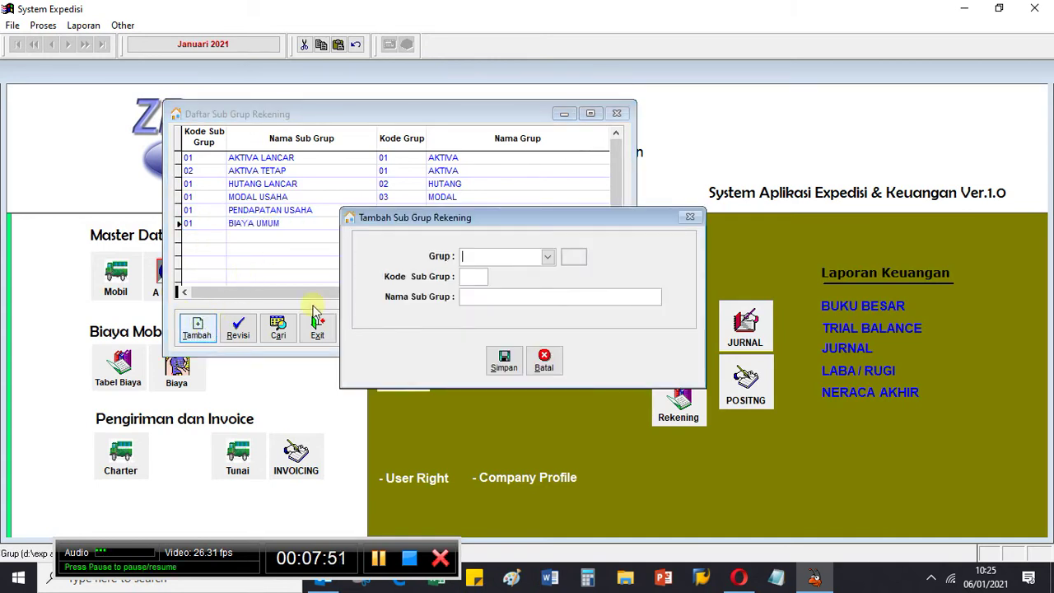
left_click(547, 258)
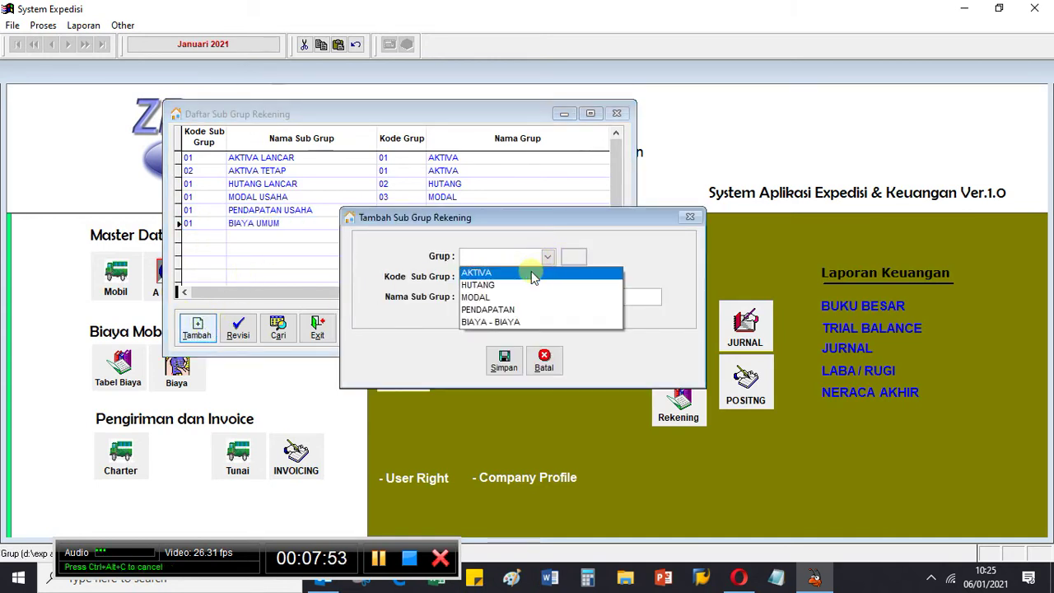
left_click(509, 321)
left_click(468, 276)
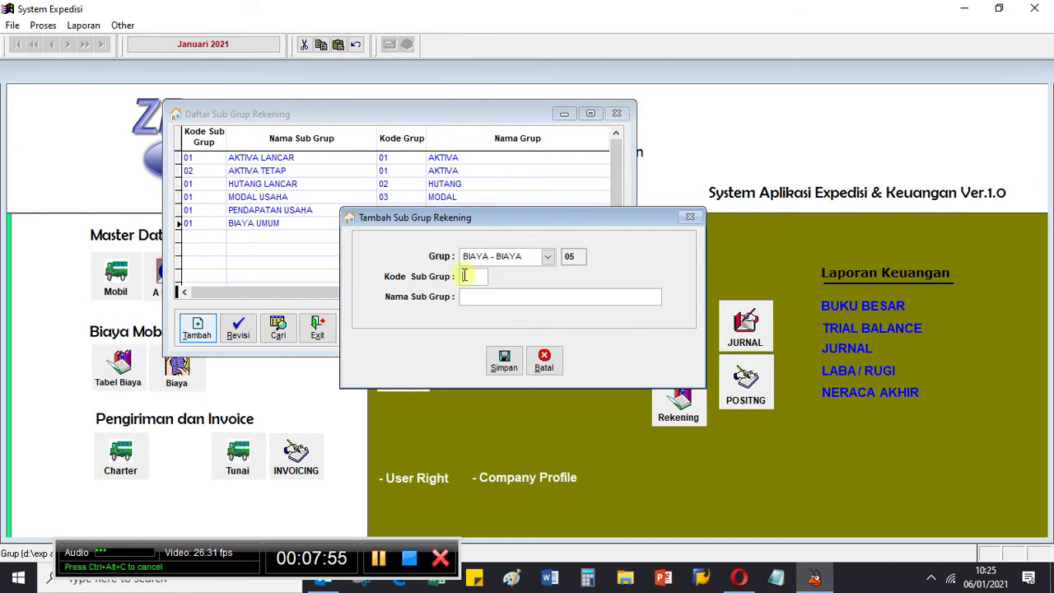
type("02")
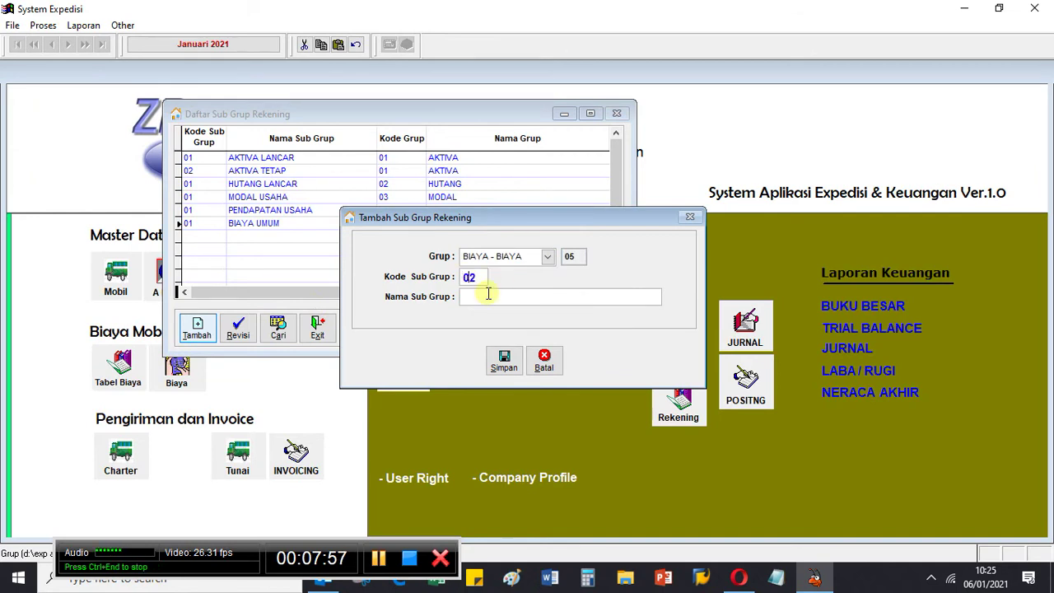
left_click(497, 297)
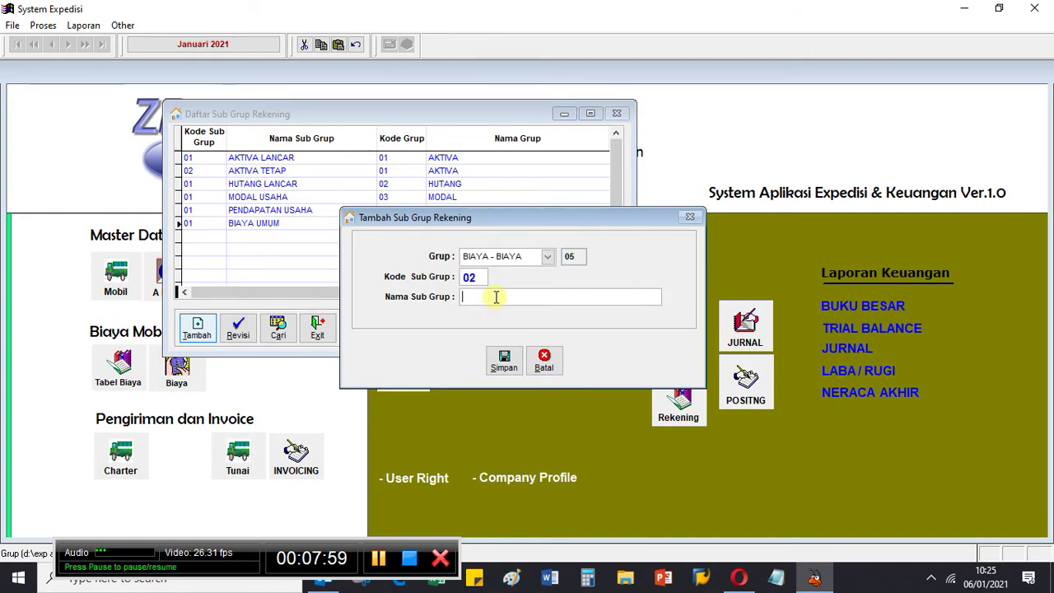
type("B")
key("Caps_Lock")
type("IAYA O")
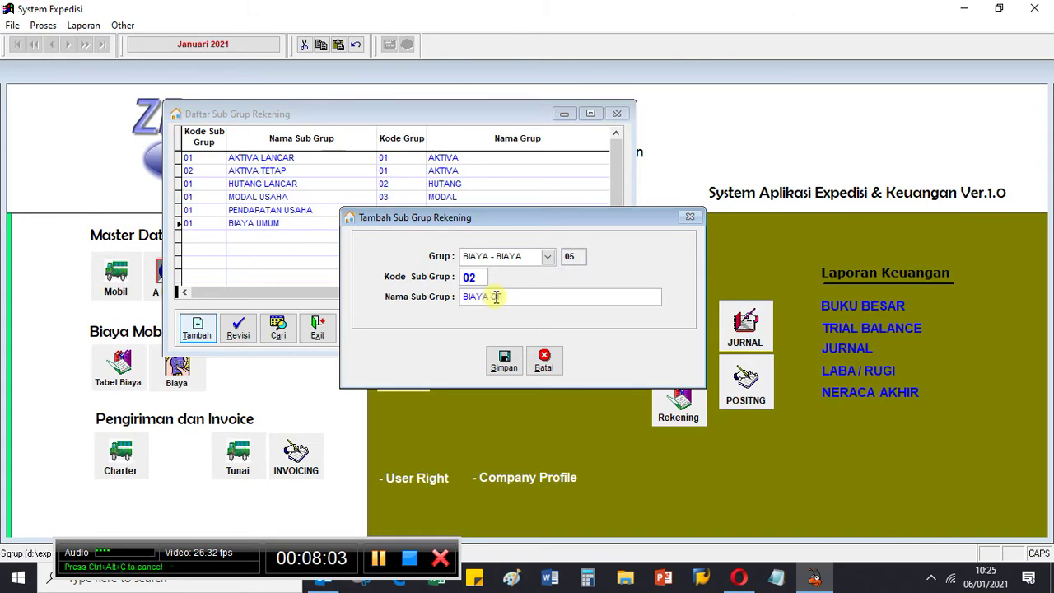
type("PERASIOANL")
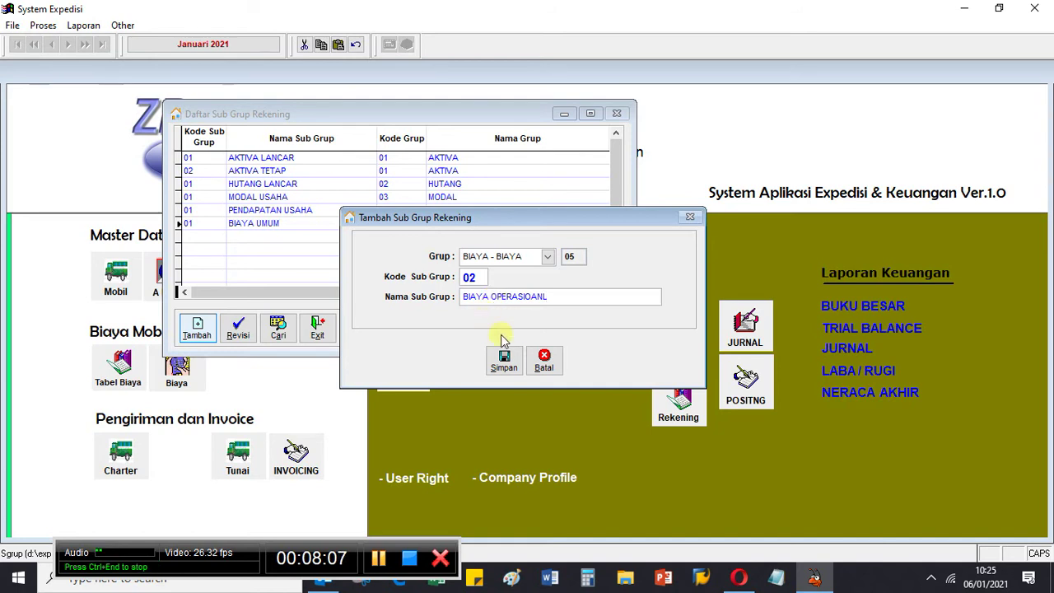
left_click(503, 359)
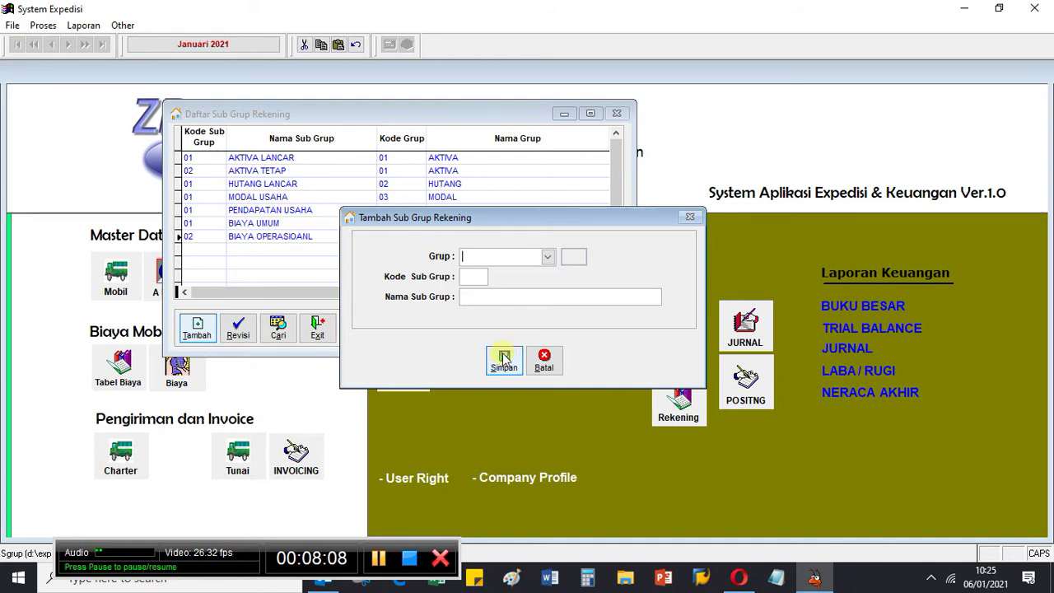
left_click(543, 359)
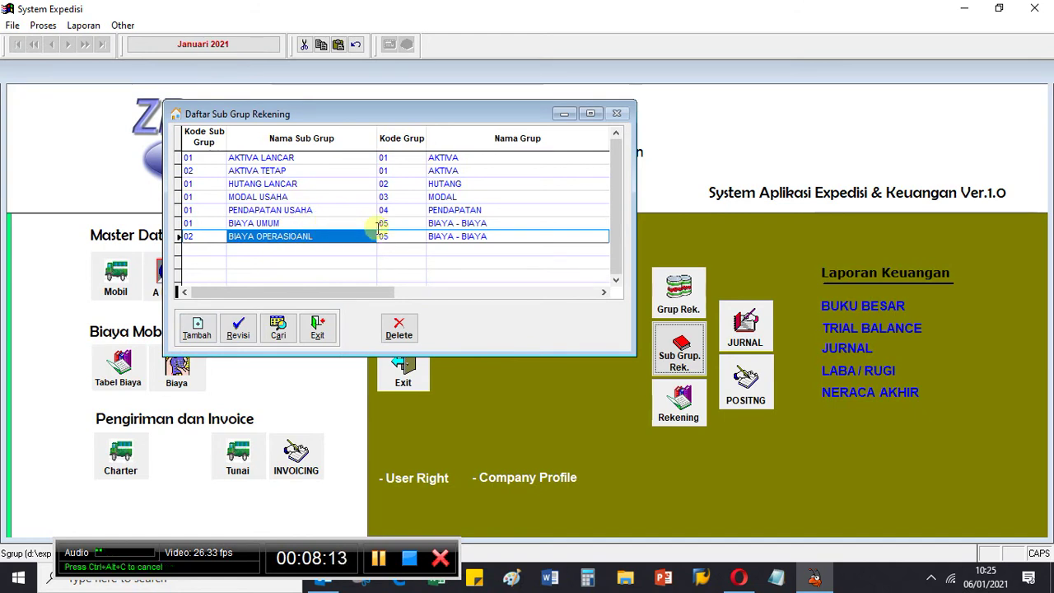
Replace the sub-group list with the account list (Daftar Rekening), and reposition and enlarge its window until every account row fits
left_click(329, 327)
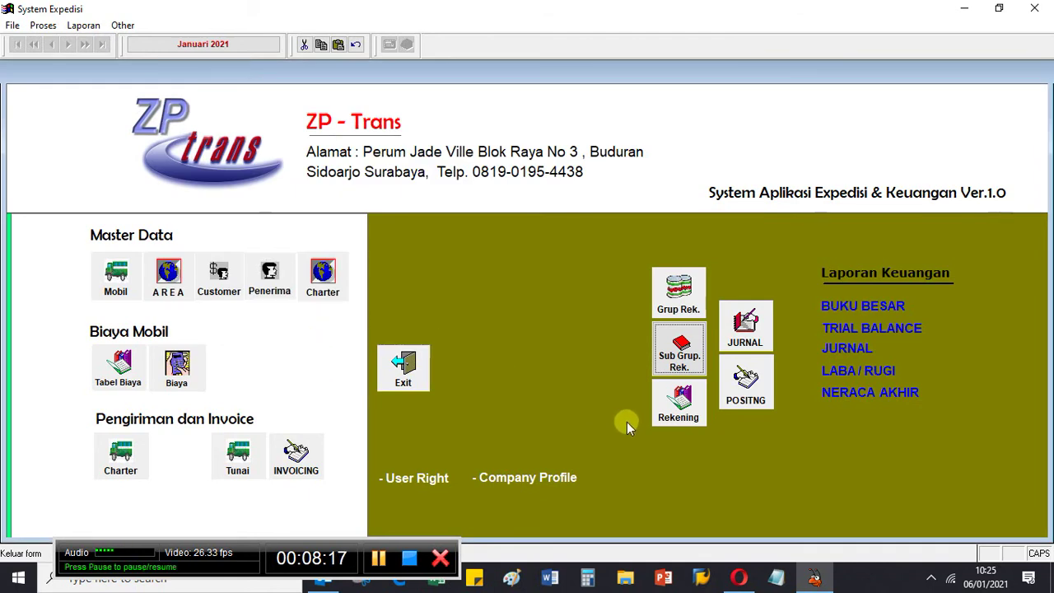
left_click(679, 416)
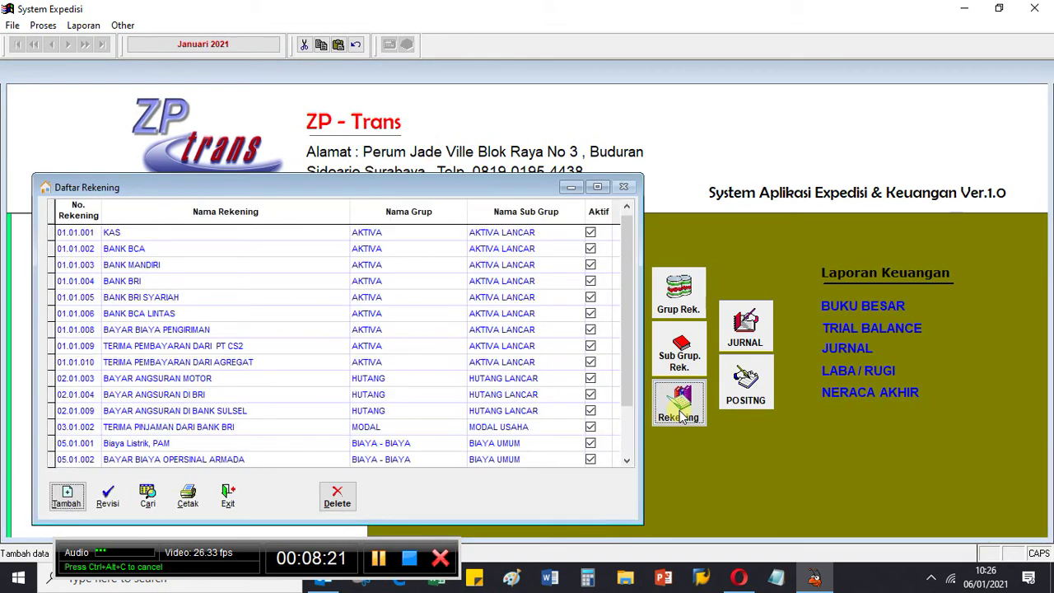
left_click_drag(409, 189, 473, 143)
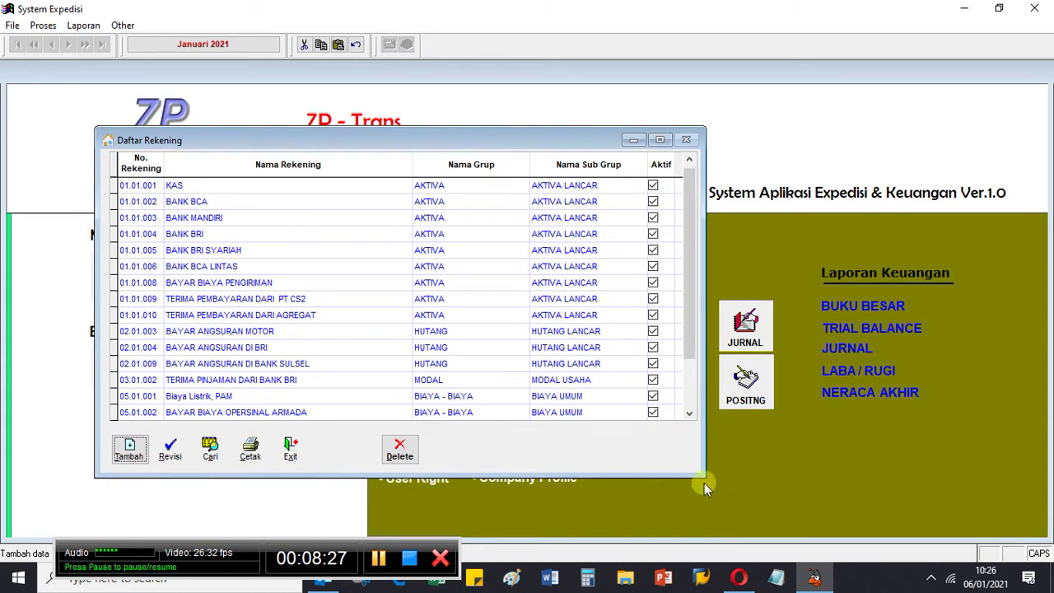
left_click_drag(703, 477, 816, 519)
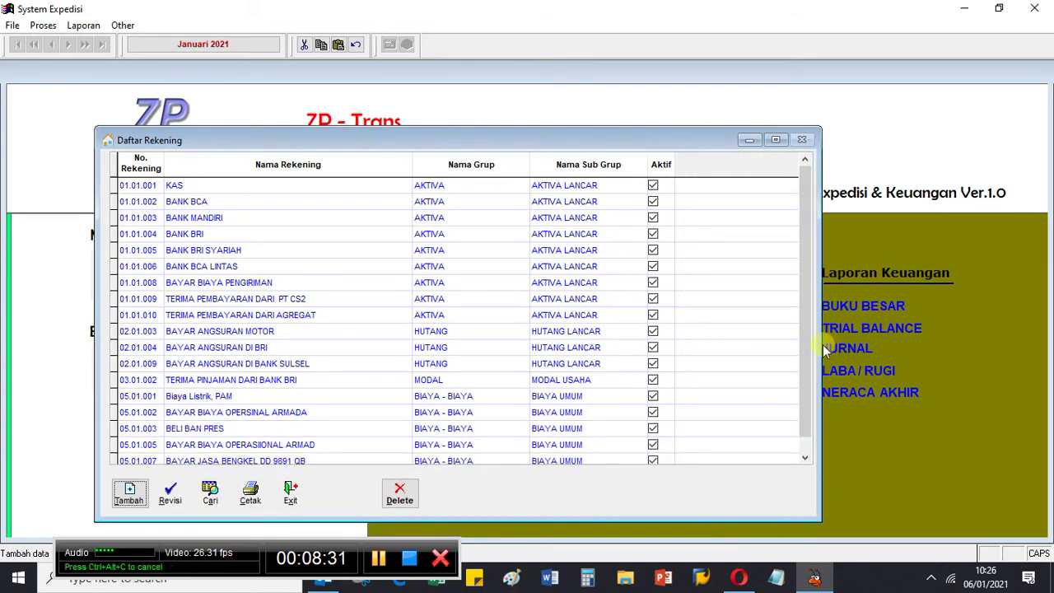
left_click_drag(821, 342, 980, 344)
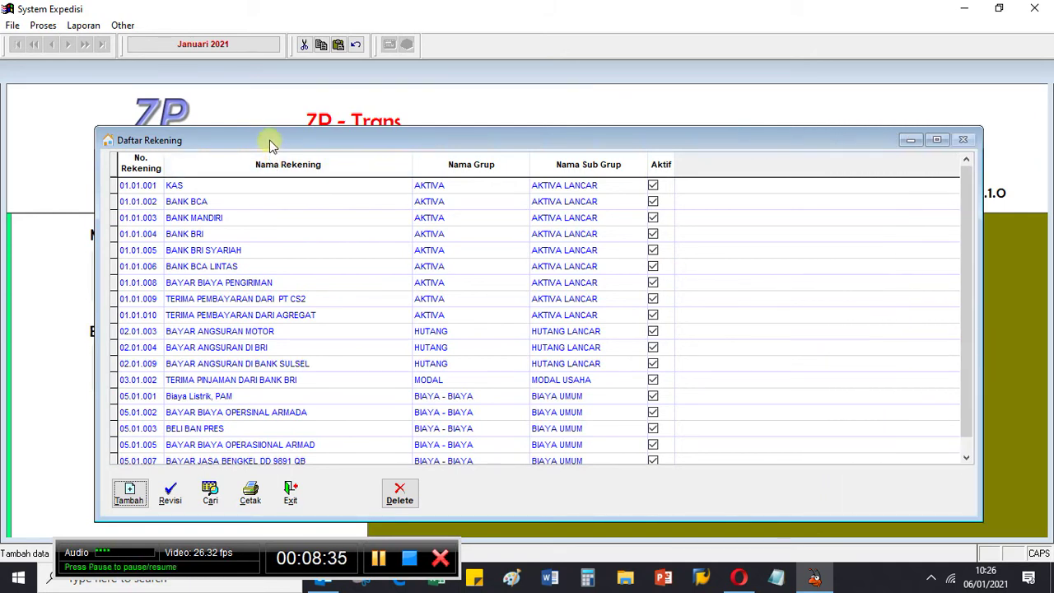
left_click_drag(272, 142, 252, 117)
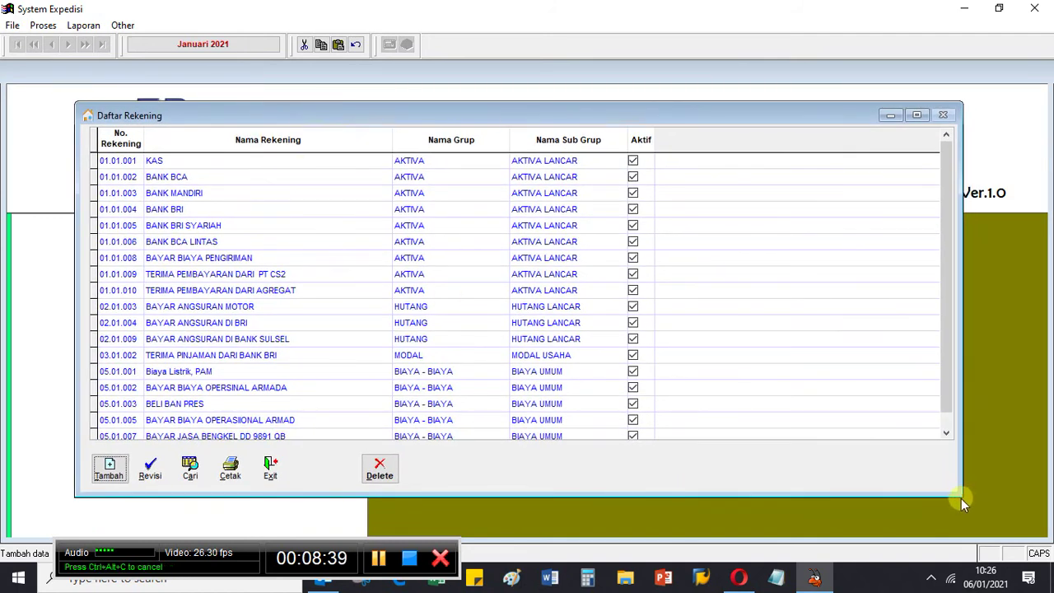
left_click_drag(959, 493, 1021, 523)
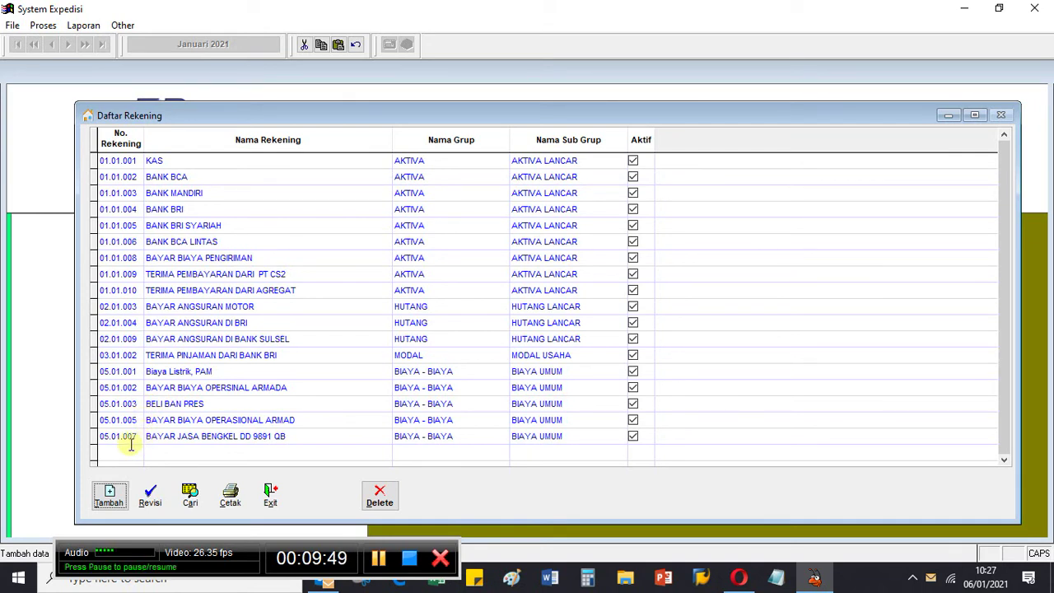
Start a new account record under the BIAYA UMUM sub-group and give it account number 05.01.008
left_click(307, 438)
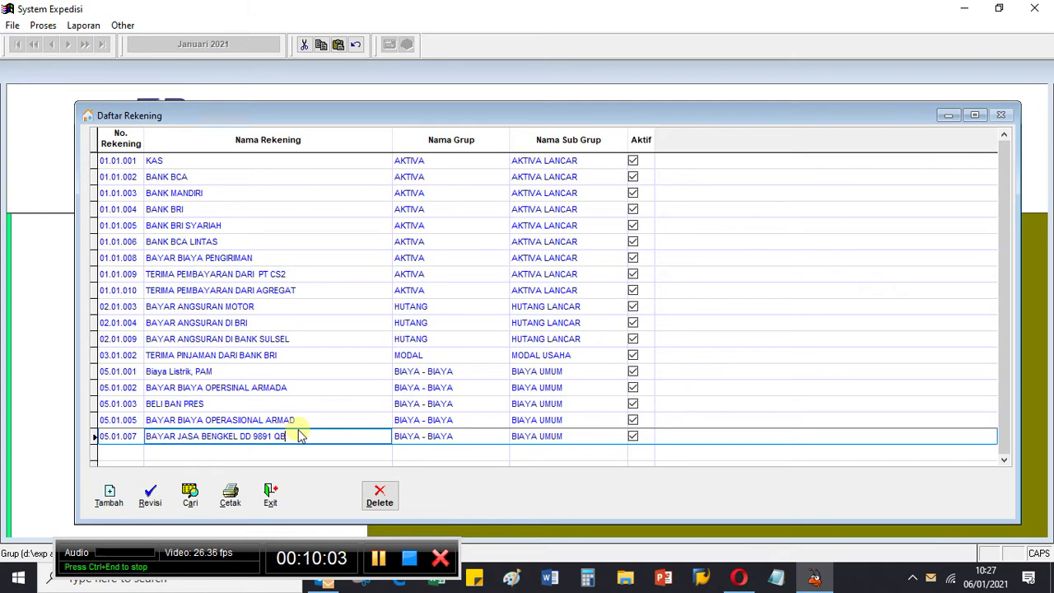
left_click(110, 497)
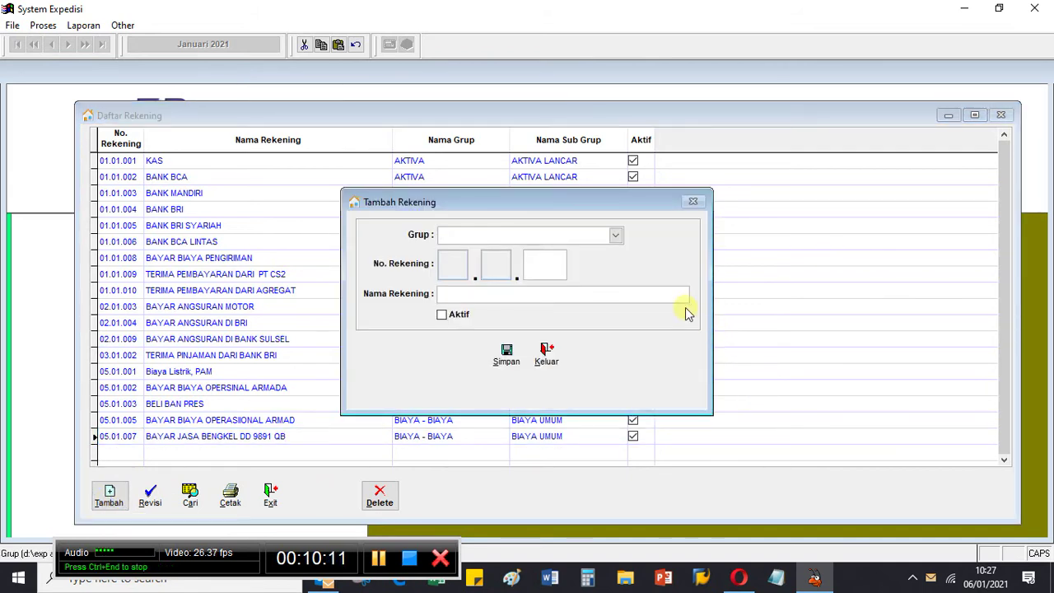
left_click(615, 236)
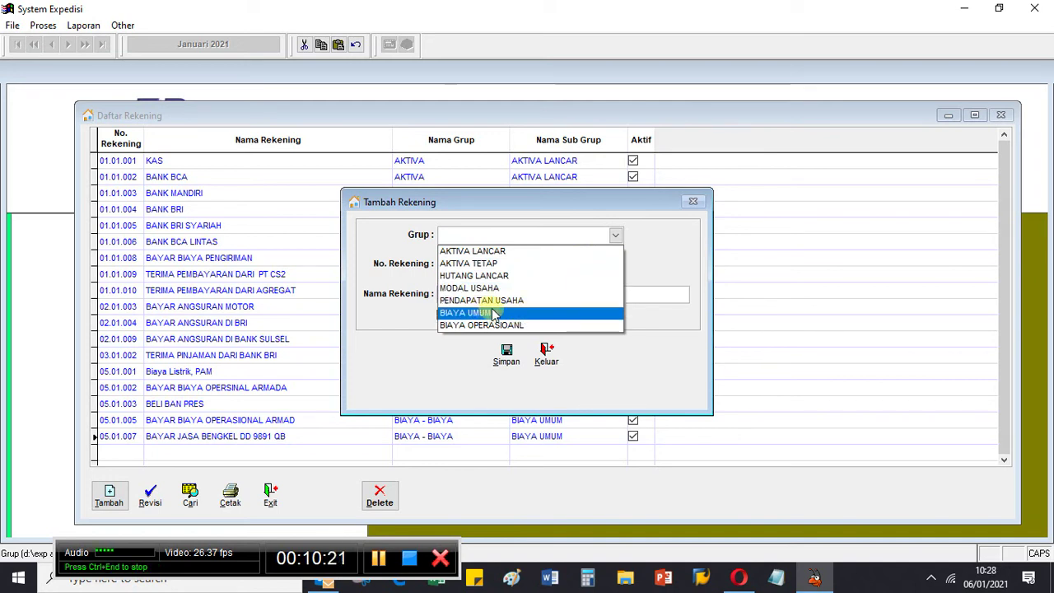
left_click(527, 313)
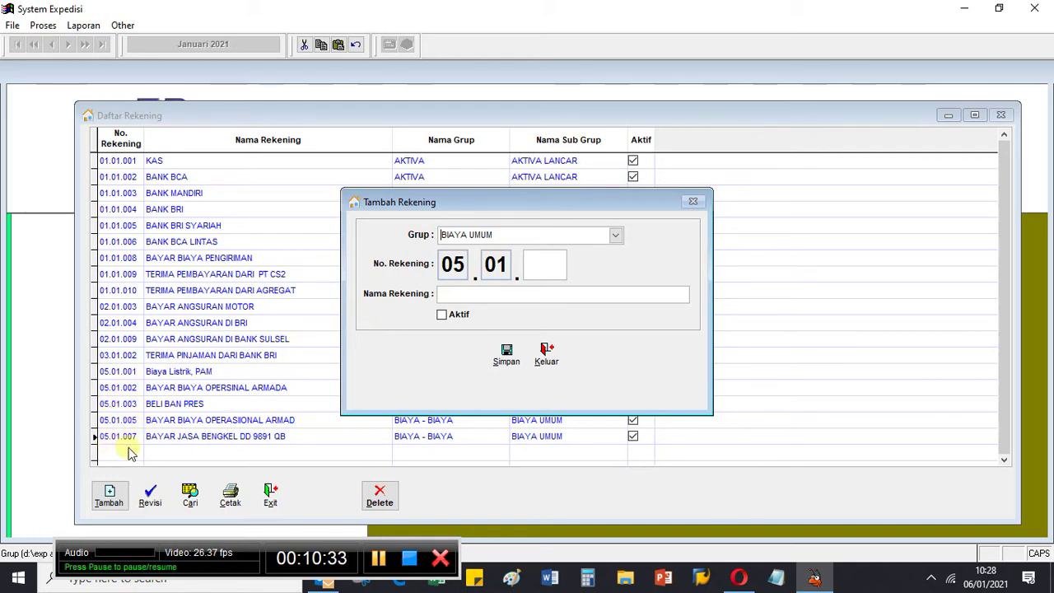
left_click(527, 266)
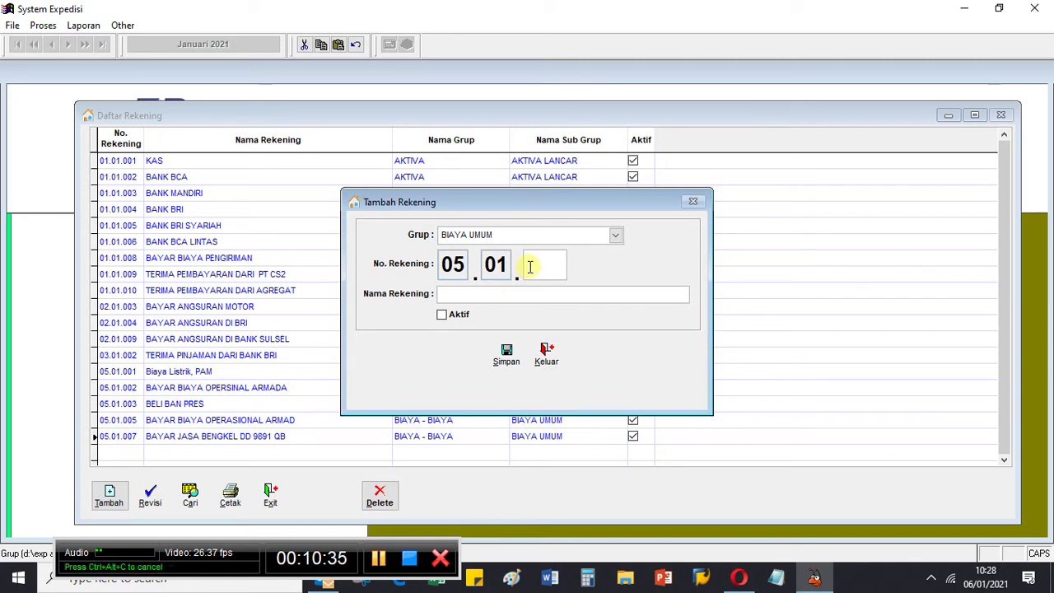
type("008")
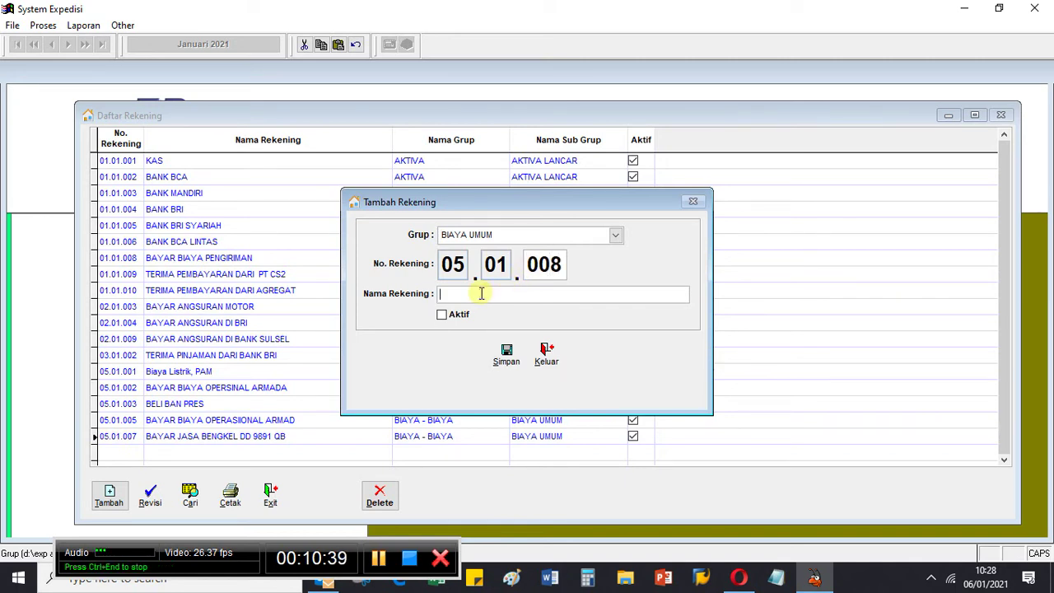
Name the new account BIAYA GAJI PEGAWAI, mark it active and save it, closing the entry form
type("B")
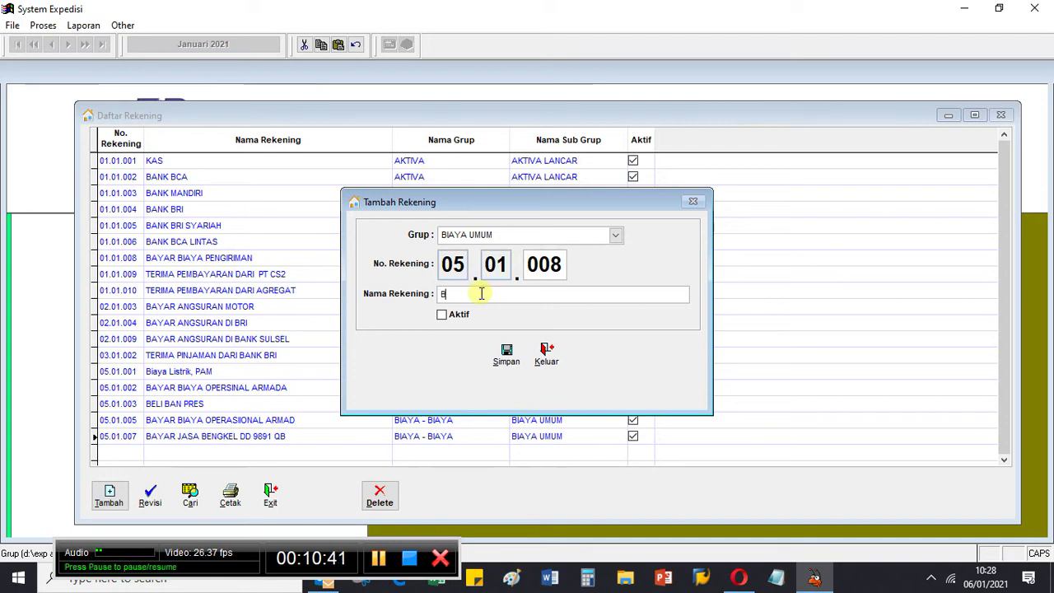
type("IAYA GA")
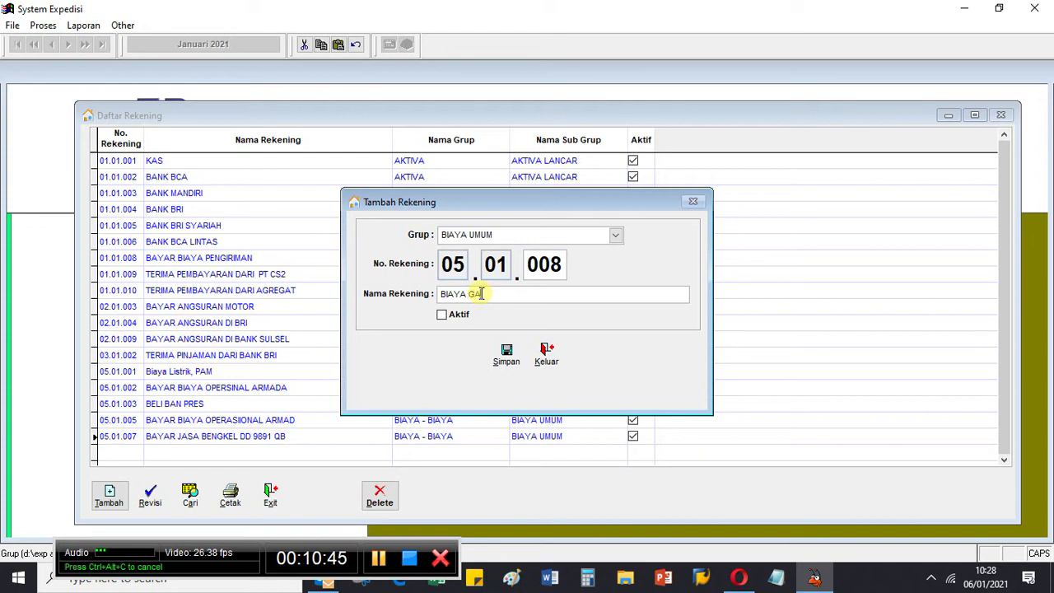
type("JI PEGA")
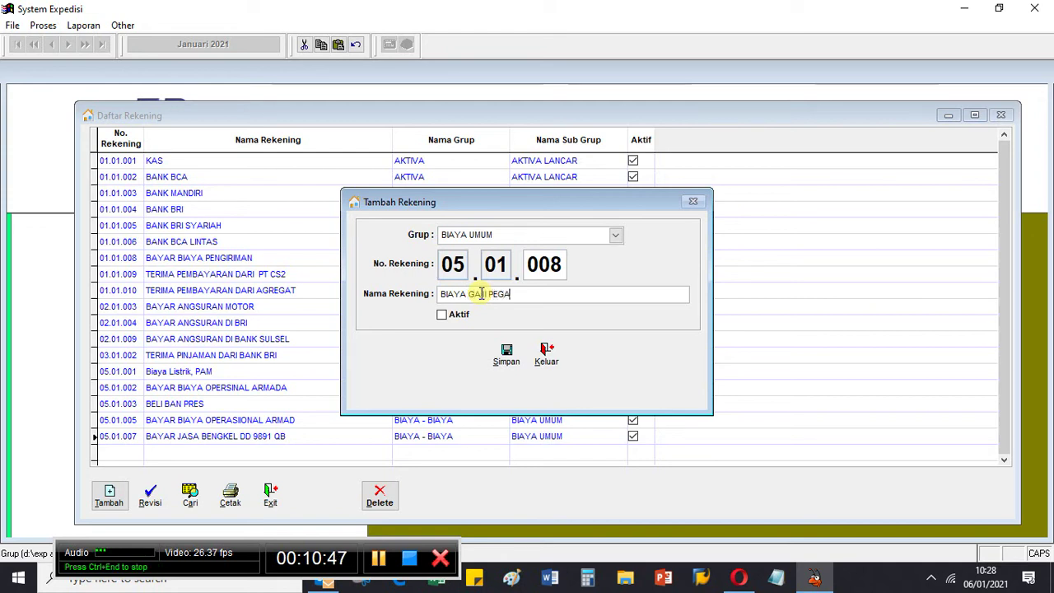
type("WAI")
left_click(442, 315)
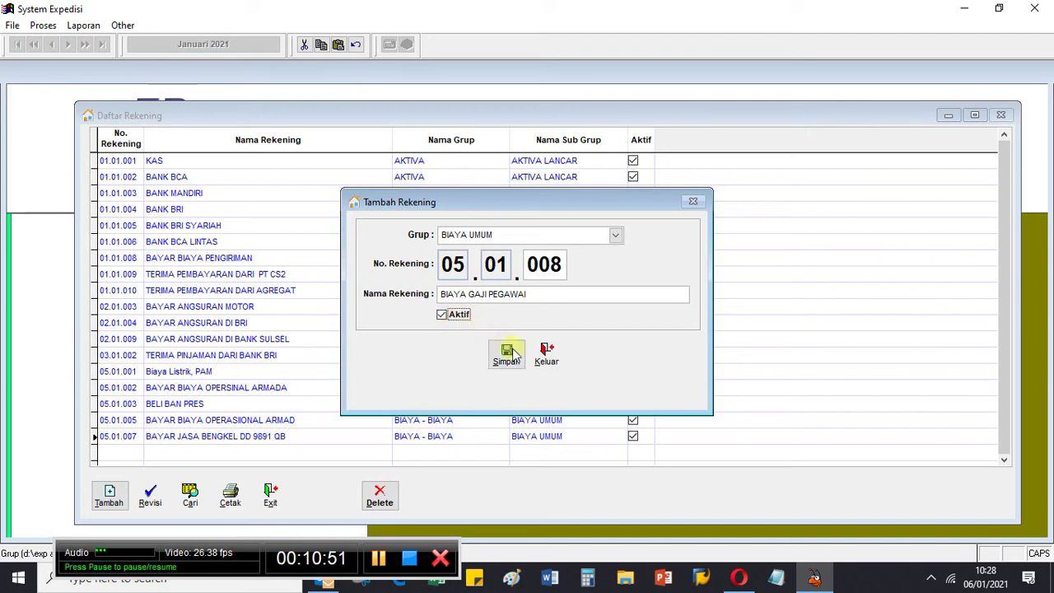
left_click(512, 352)
left_click(507, 342)
left_click(545, 350)
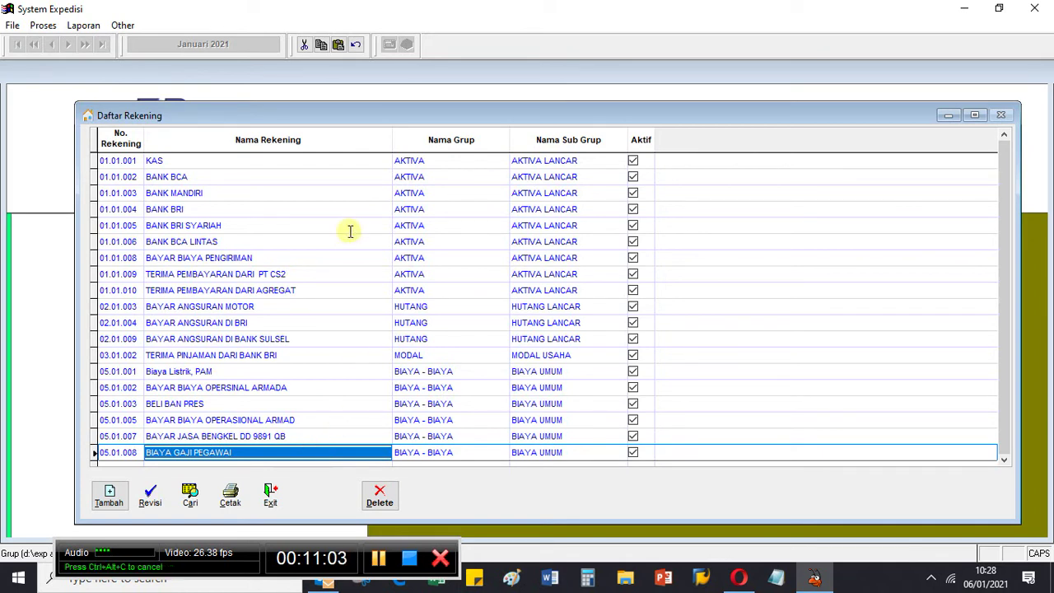
Preview the printable account list report (Daftar Rekening) in a maximized window, move the preview controls off its heading, and close the preview
left_click_drag(392, 120, 390, 106)
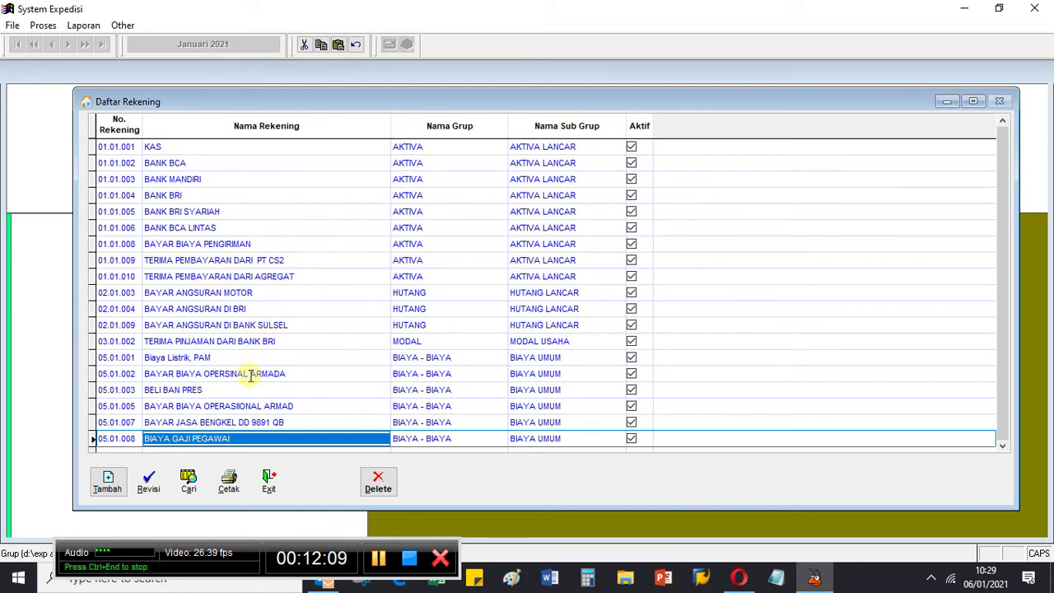
left_click(301, 245)
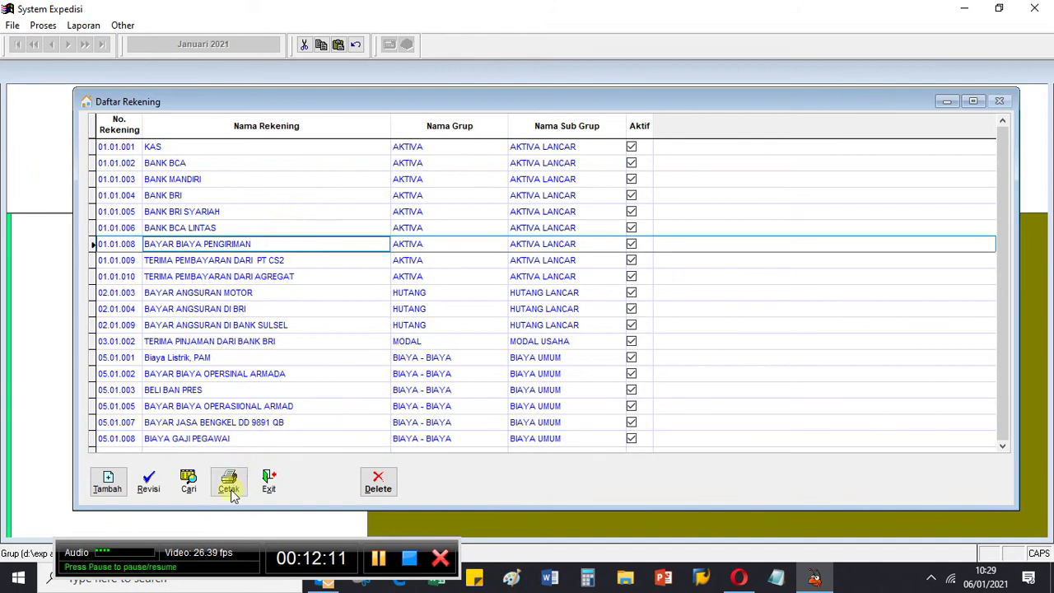
left_click(231, 480)
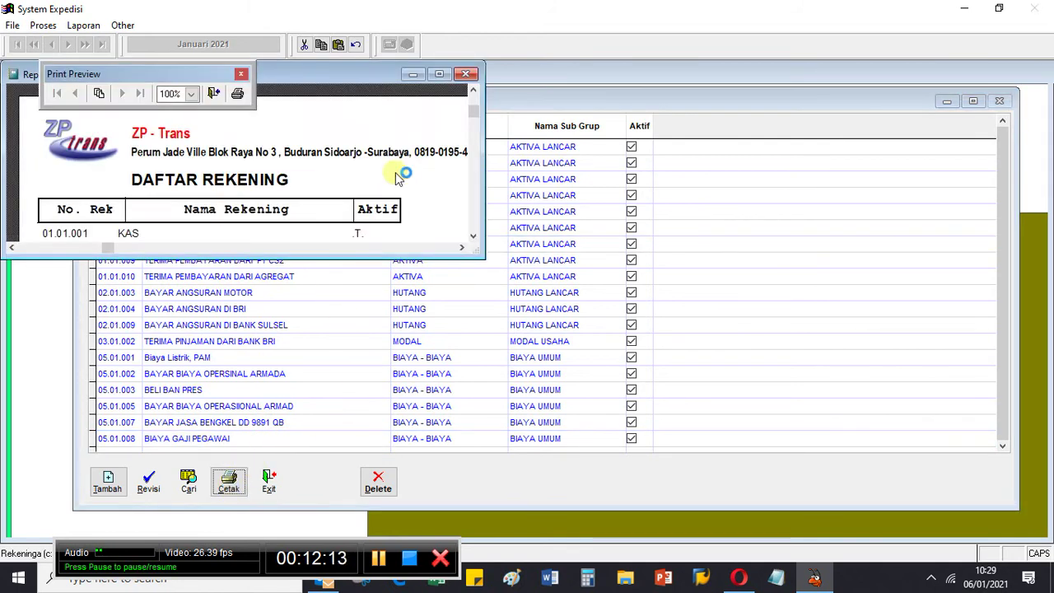
left_click(439, 74)
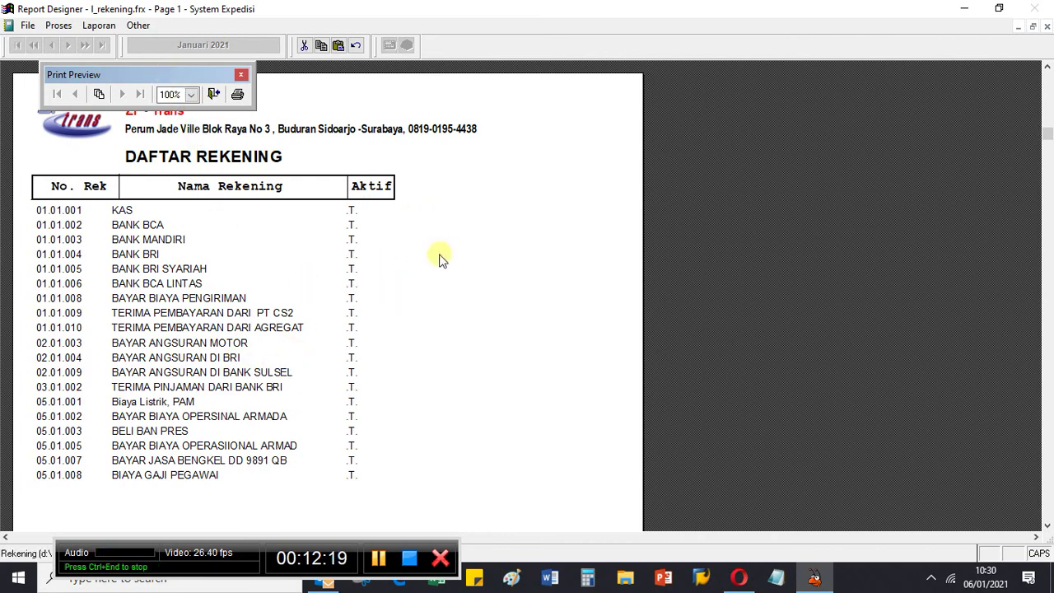
left_click_drag(196, 73, 535, 111)
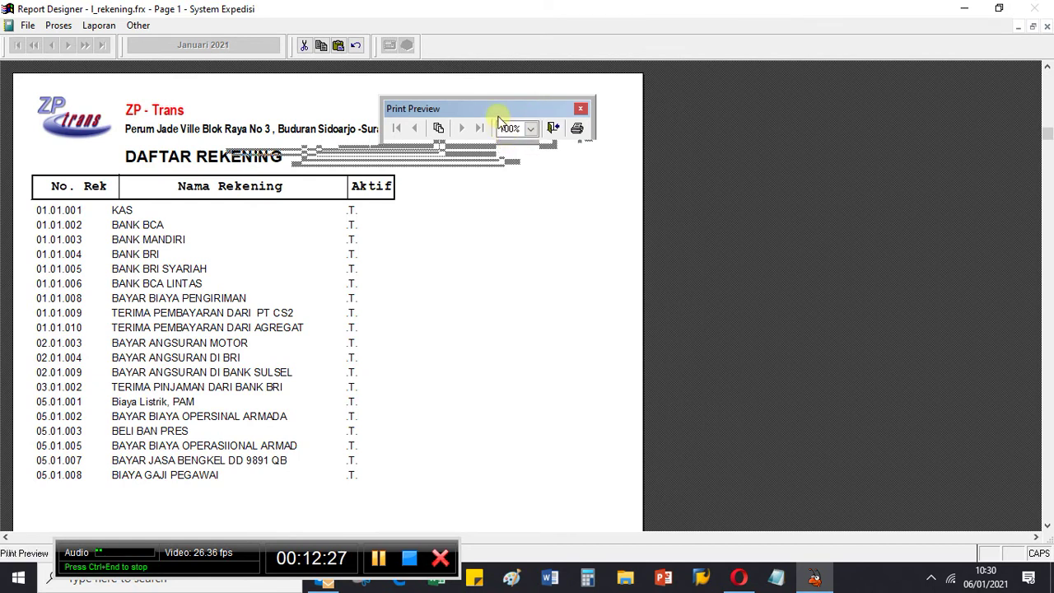
left_click_drag(491, 108, 153, 104)
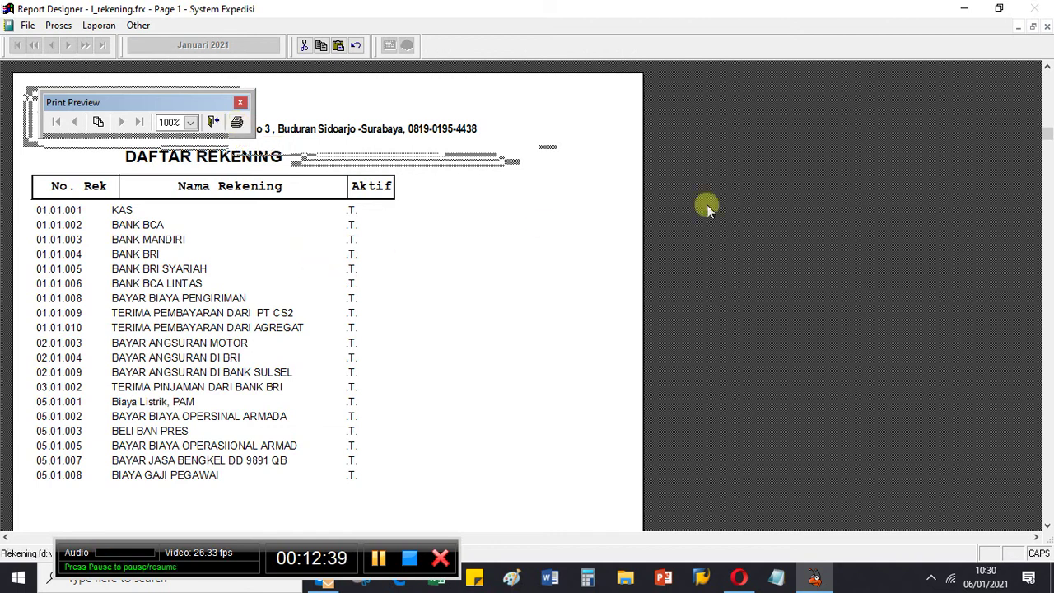
left_click(1046, 27)
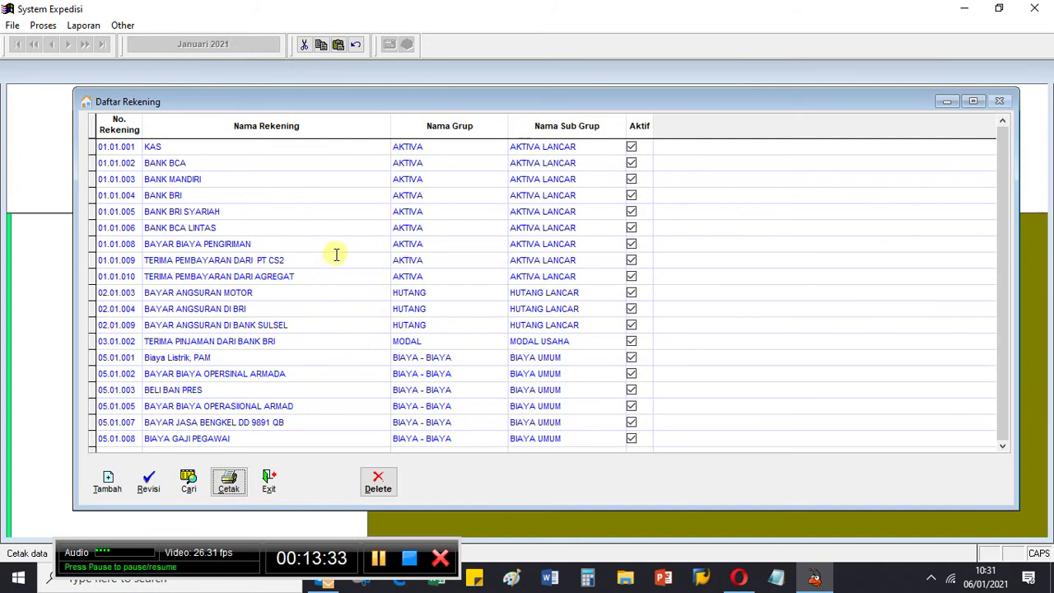
Replace the account list with the journal list and step through its first entries to examine their debit and credit lines, closing it again
left_click(269, 482)
left_click(744, 325)
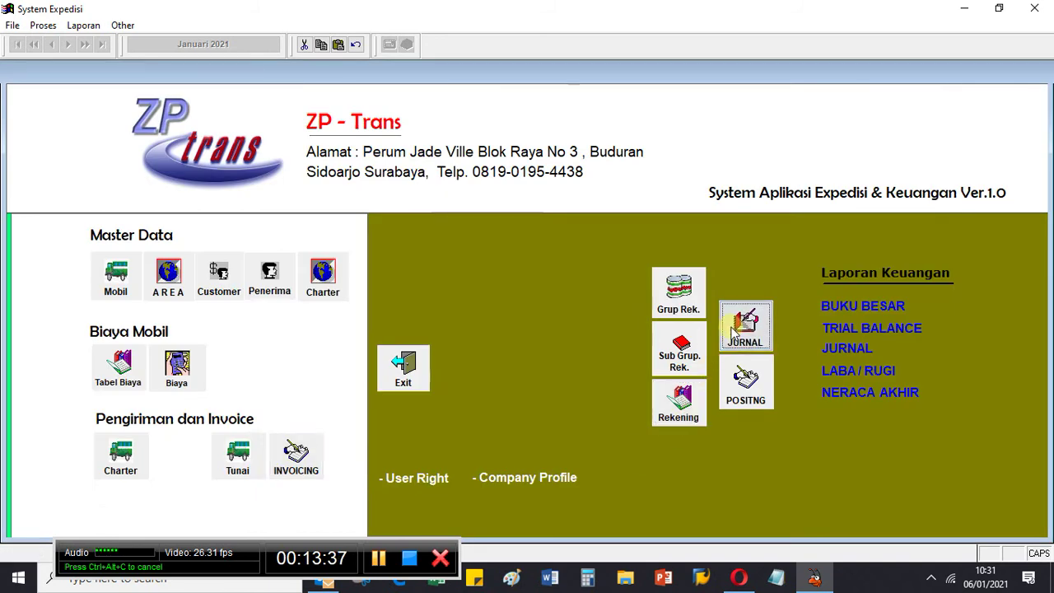
key("Down")
key("Up")
key("Down")
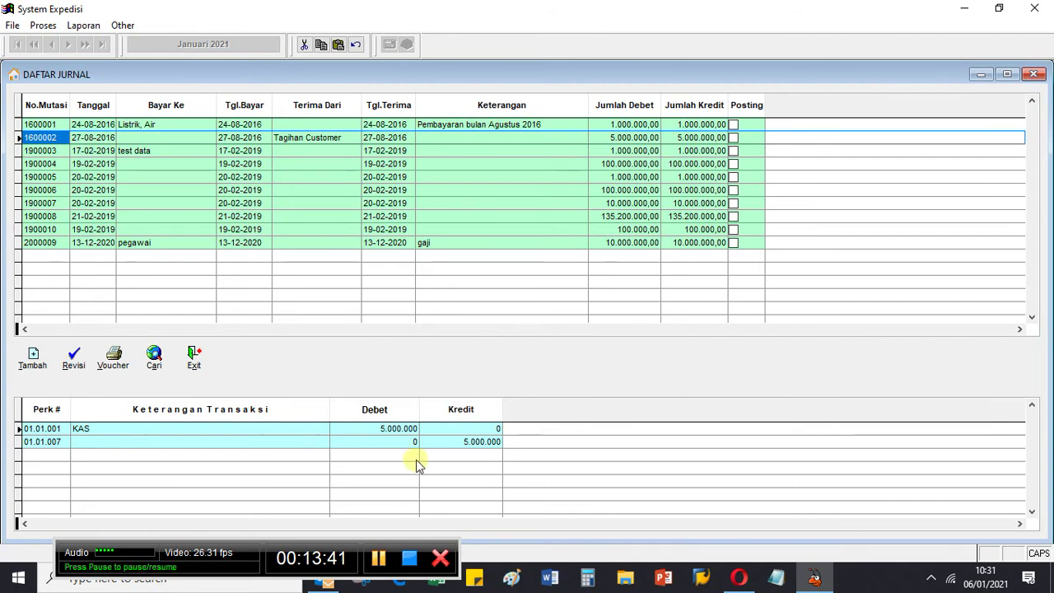
key("Down")
key("Down")
key("Down")
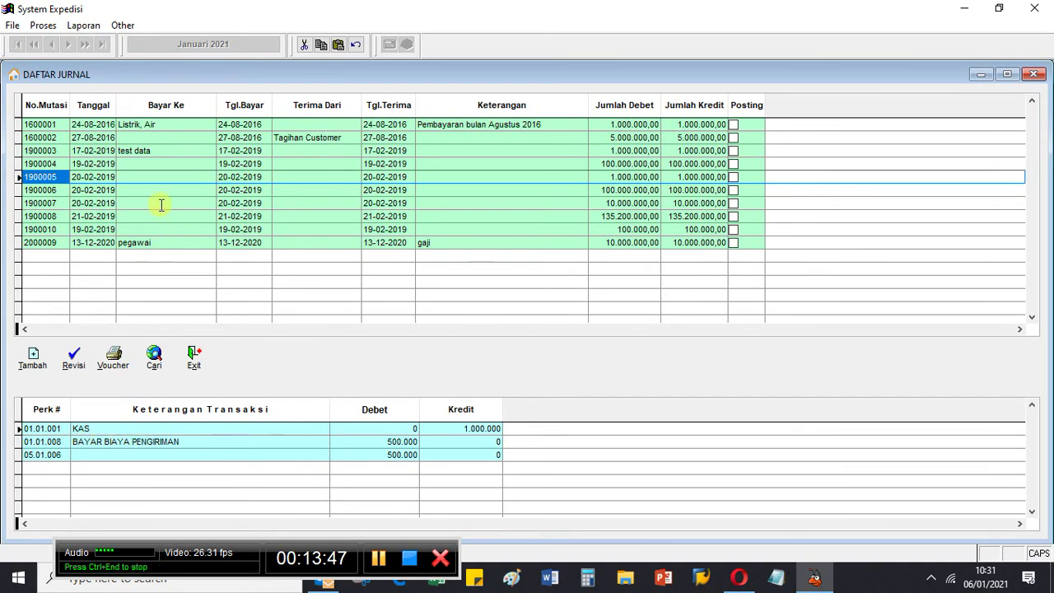
key("Up")
key("Up")
key("Down")
key("Up")
key("Up")
key("Down")
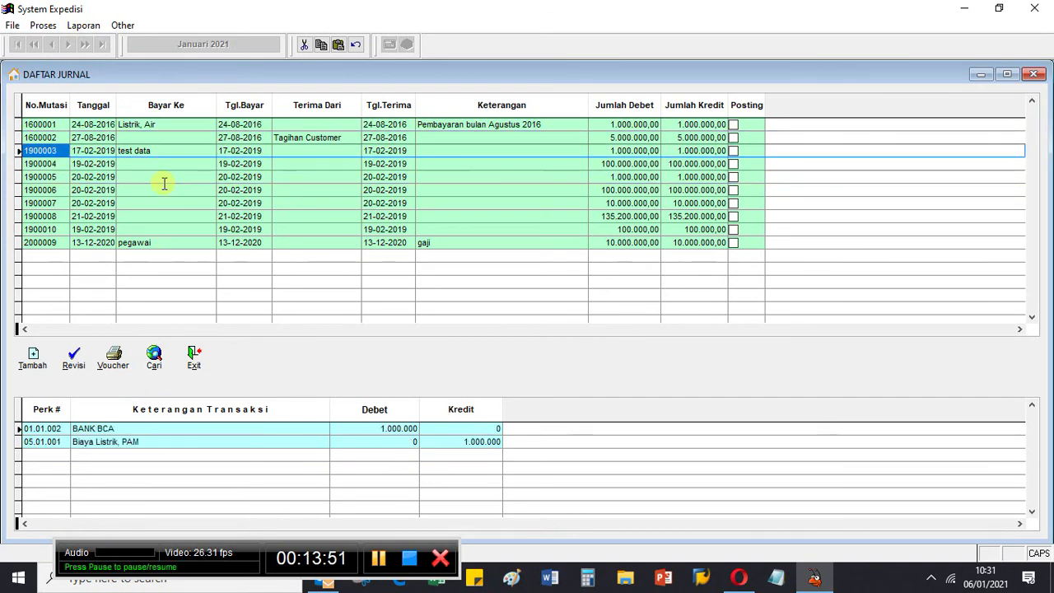
left_click(194, 358)
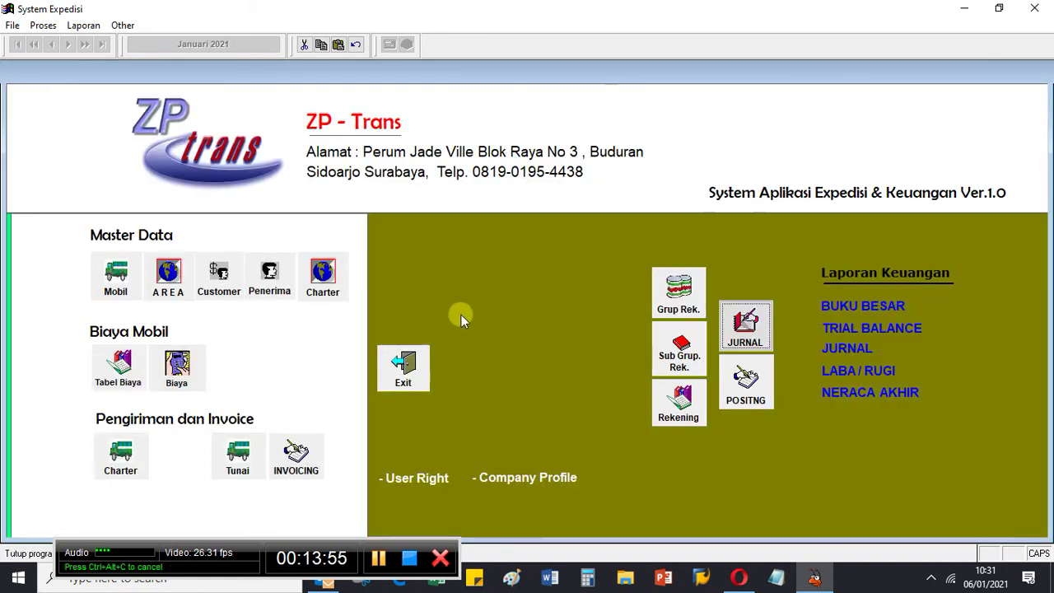
Examine the KAS and Biaya Listrik, PAM lines of the Listrik, Air journal in the journal list and its revision form, without saving
left_click(745, 325)
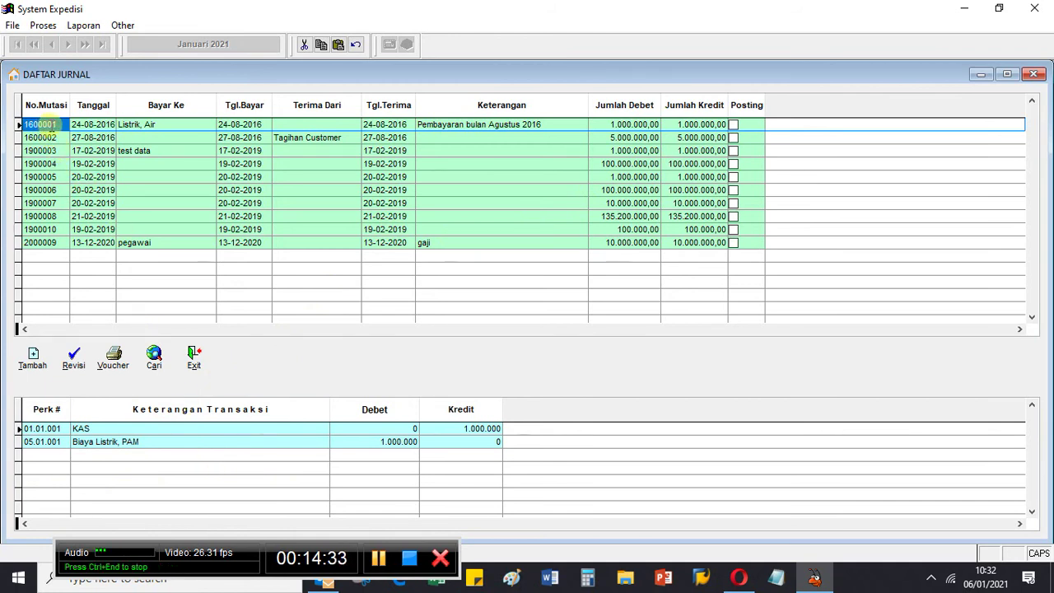
left_click(104, 428)
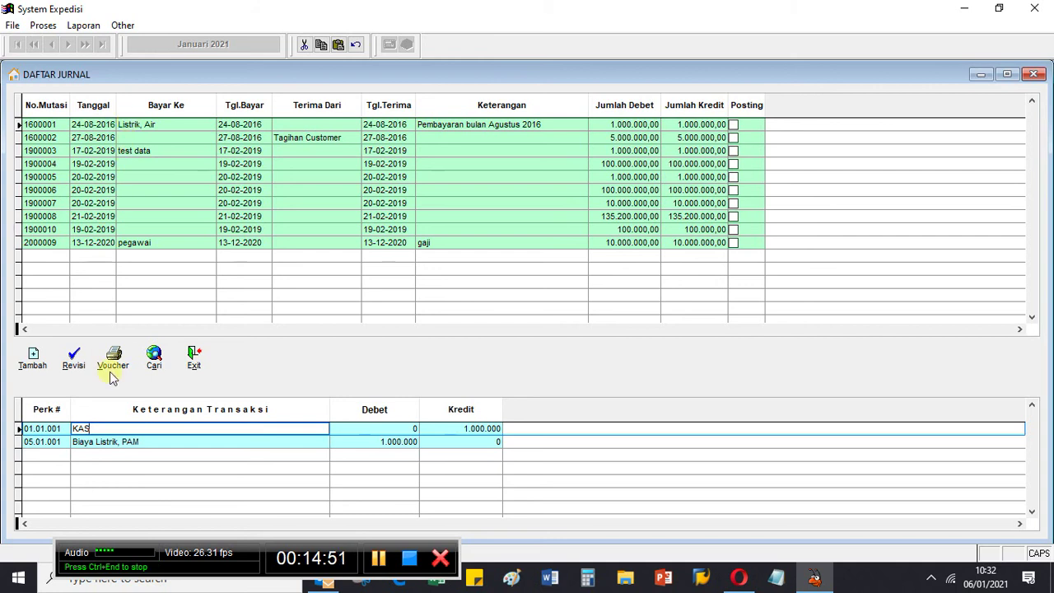
left_click(164, 439)
left_click(163, 429)
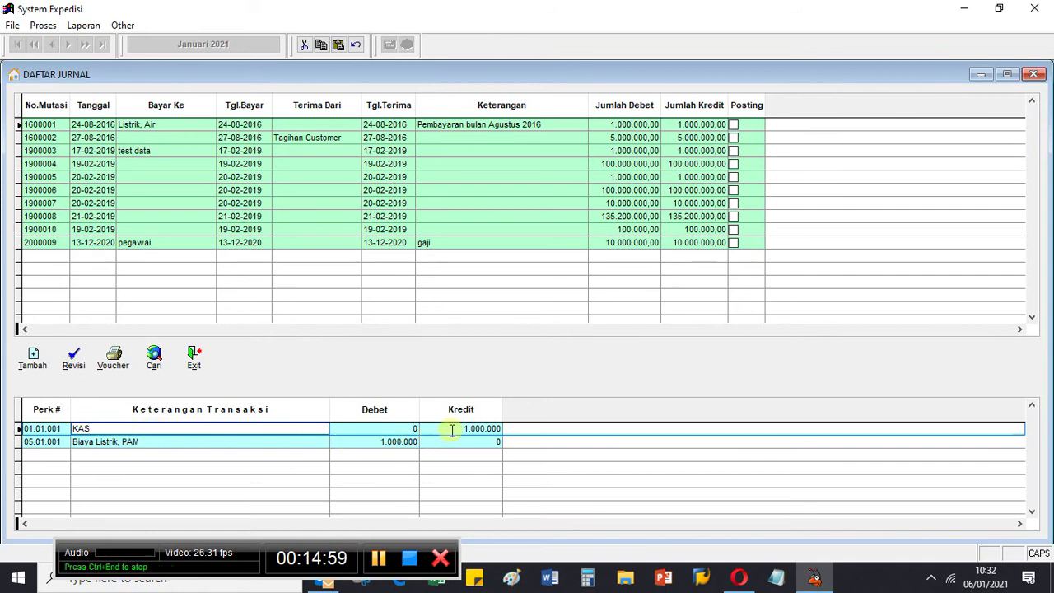
left_click(182, 437)
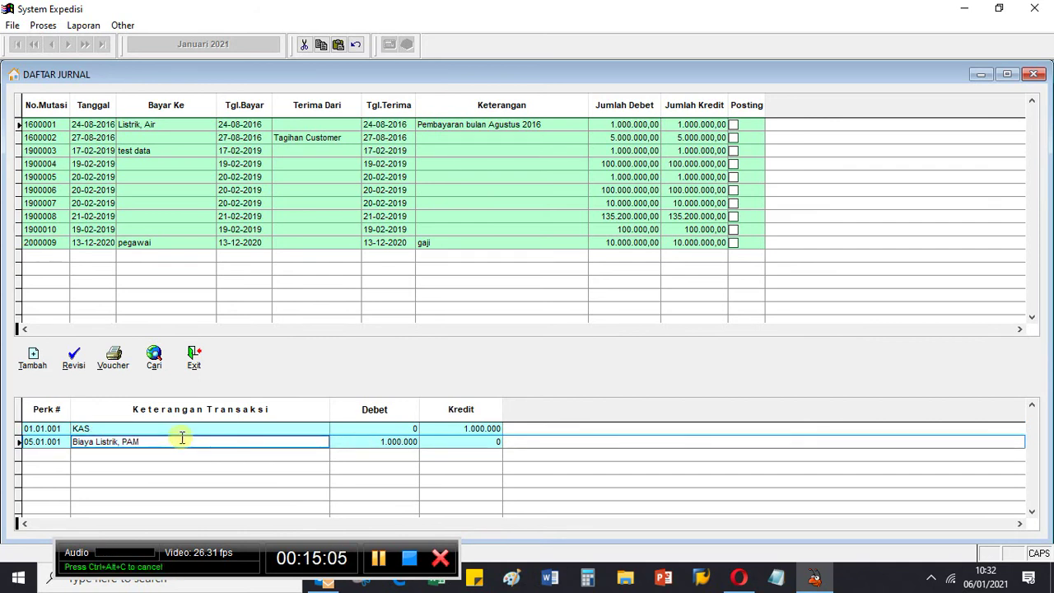
left_click(74, 356)
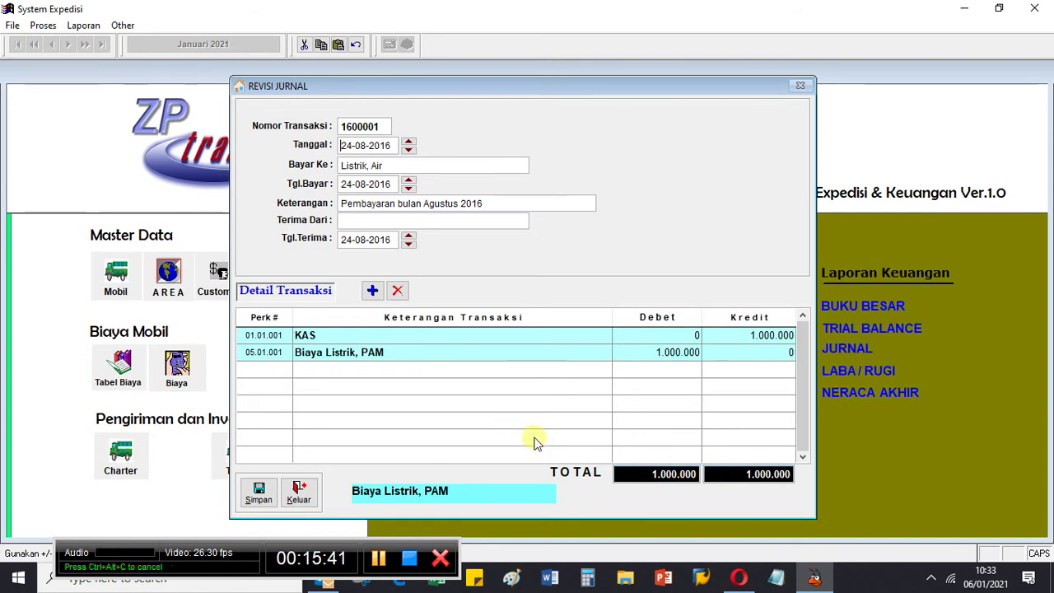
left_click(302, 491)
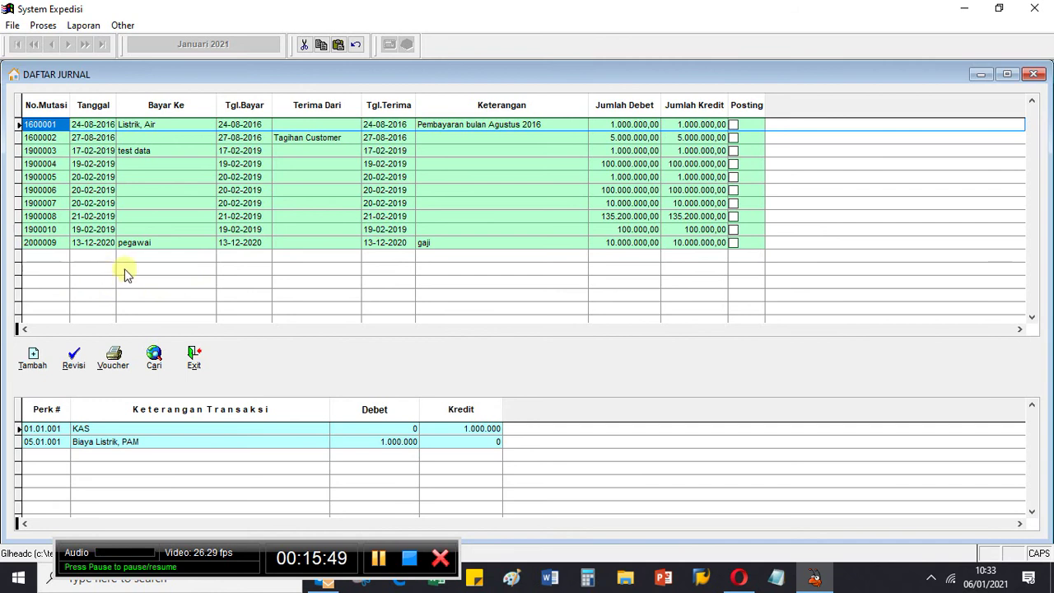
Start a new journal entry and set its transaction, payment and receipt dates to 01-01-2021
left_click(32, 355)
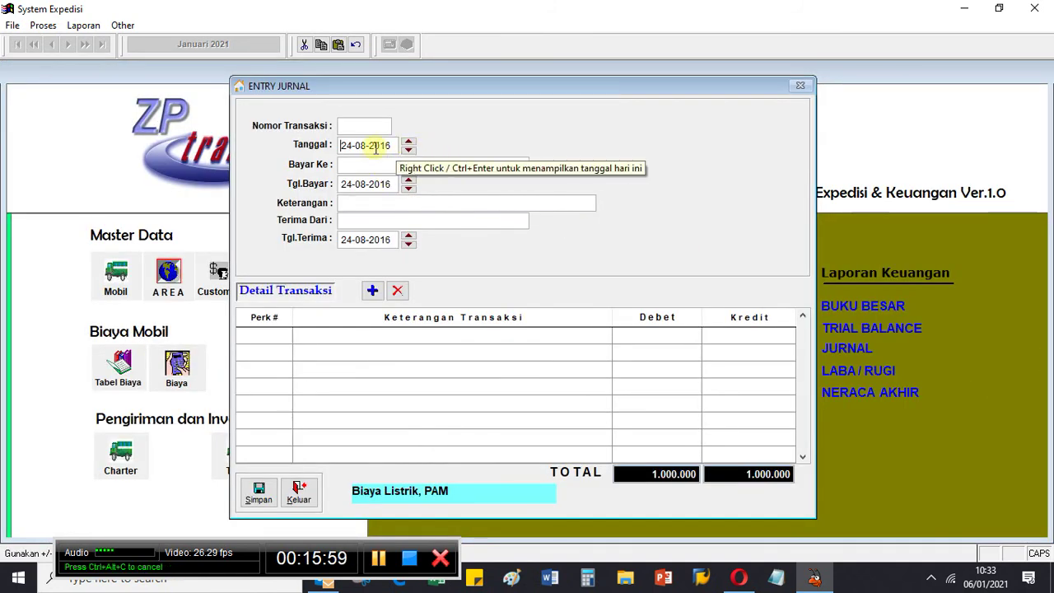
key("Delete")
key("Delete")
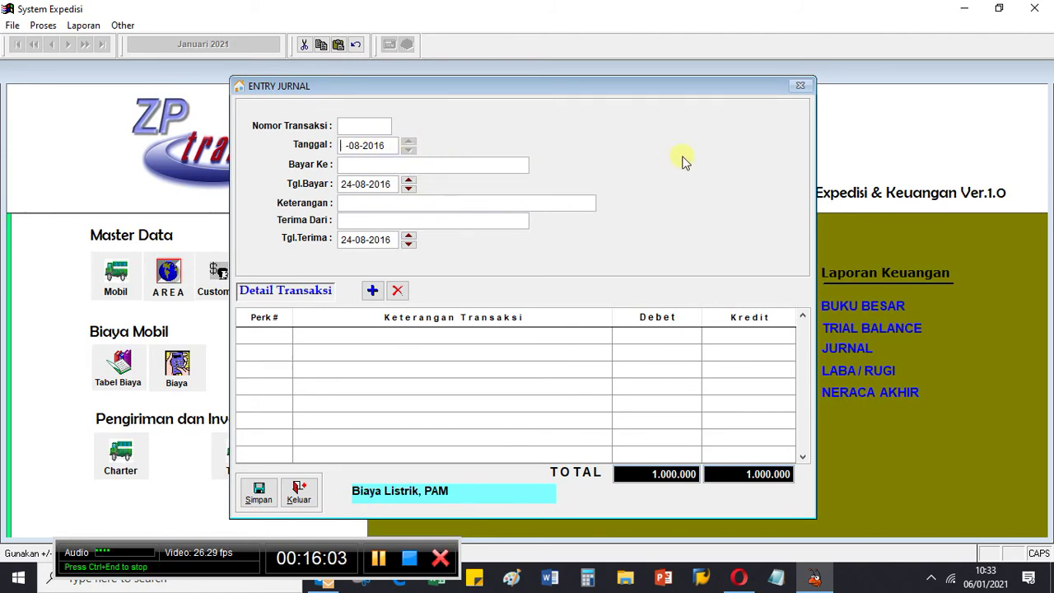
type("01012020")
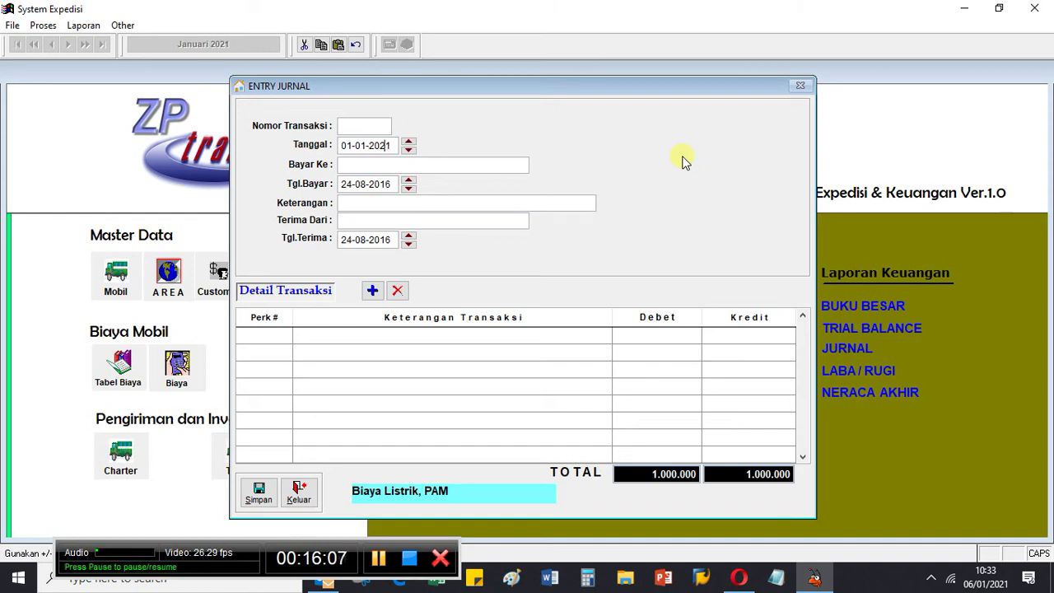
left_click(342, 183)
type("01-01-2021")
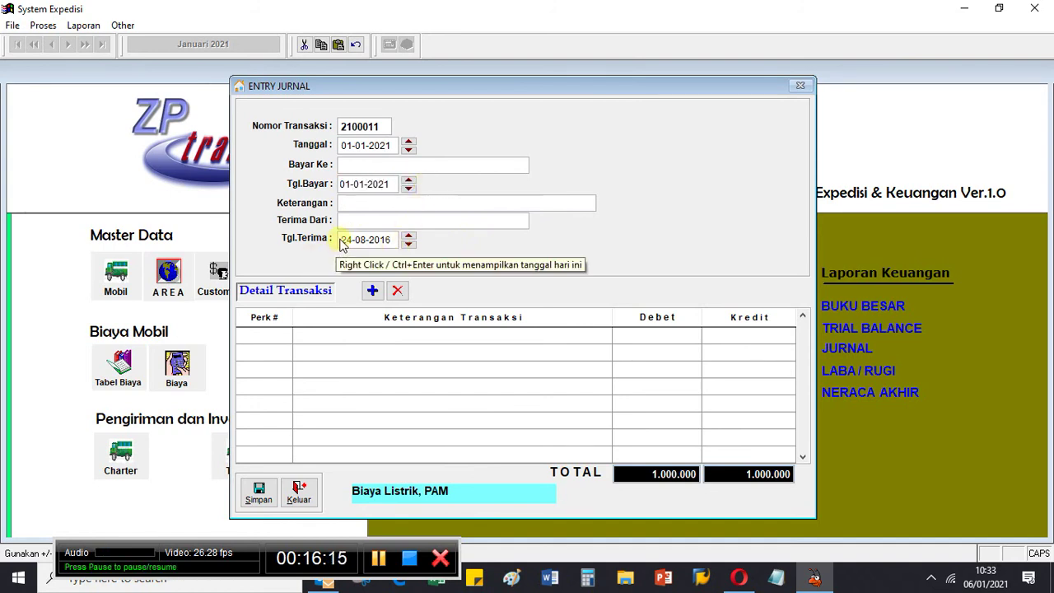
left_click_drag(341, 246, 440, 242)
type("01-01-2021")
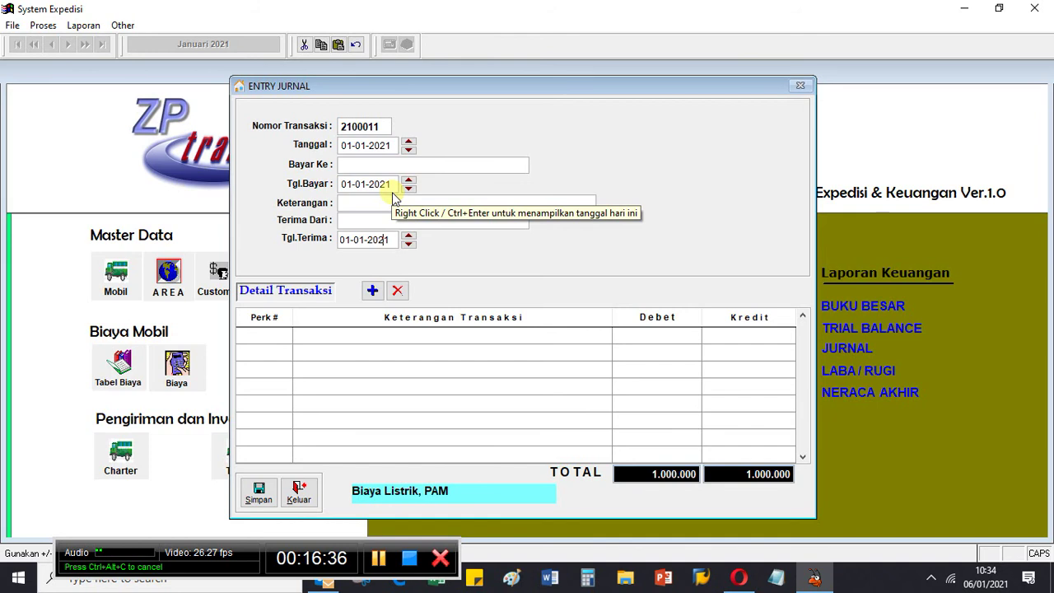
left_click(398, 165)
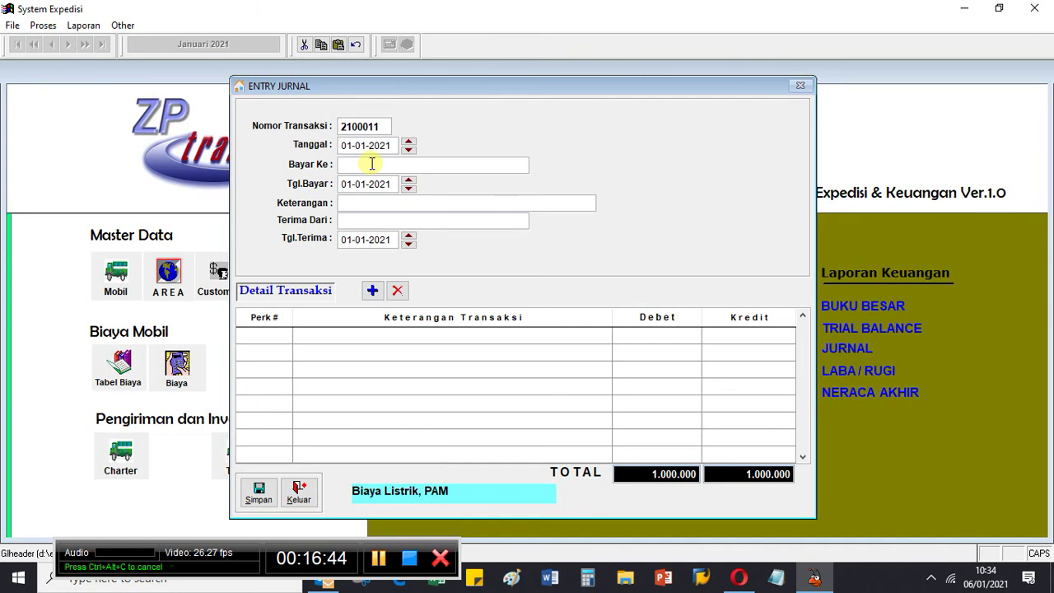
Enter Bayar Gaji Des 2020 as both the payee (Bayar Ke) and the description (Keterangan) of the new journal
type("AR")
type("Bayar")
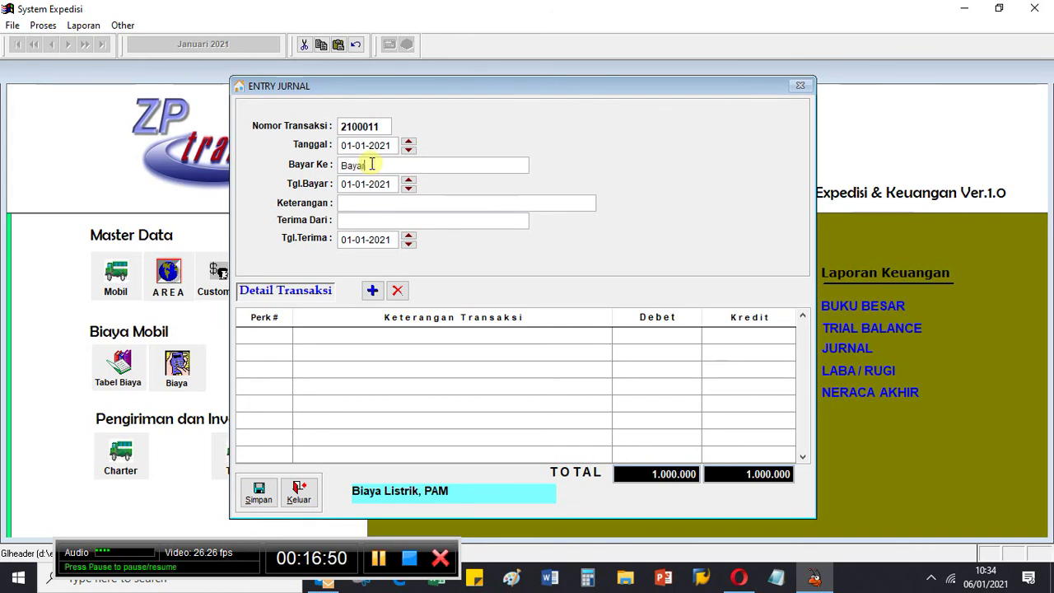
type(" Gaji Des")
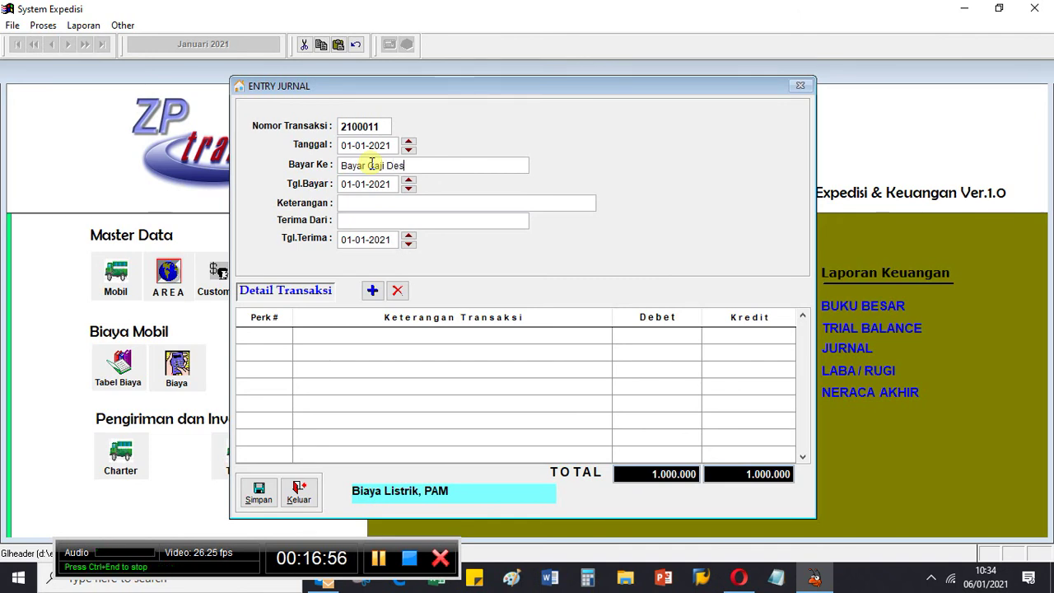
type("2020")
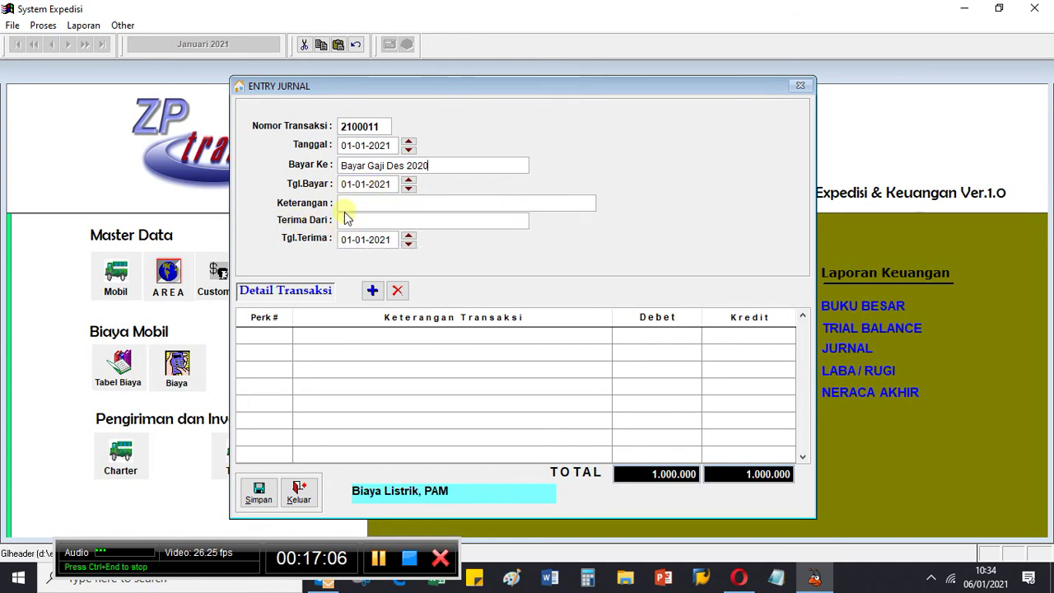
left_click_drag(439, 165, 292, 158)
key("ctrl+c")
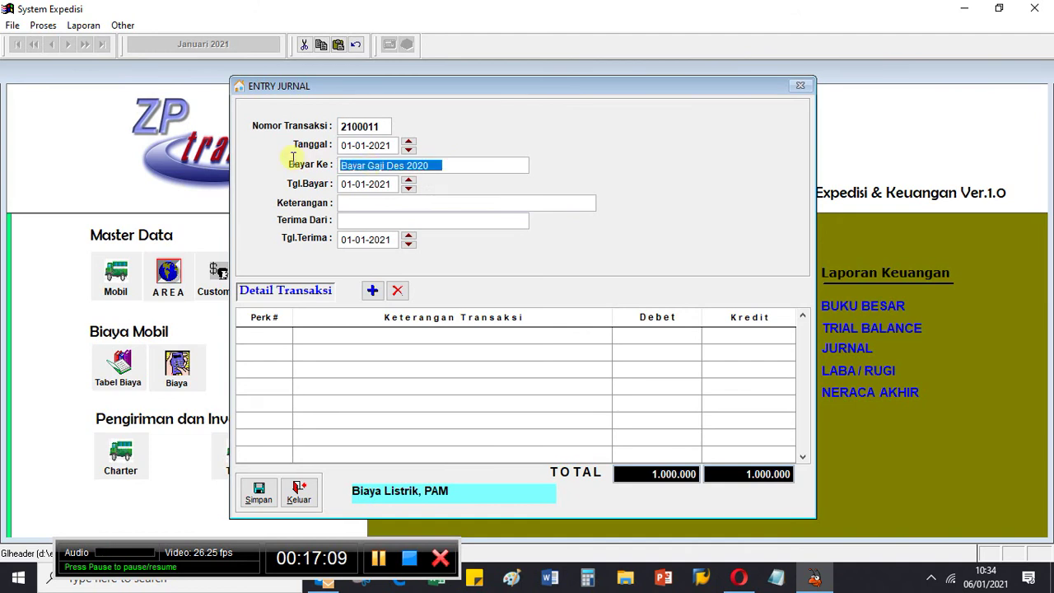
left_click(350, 201)
key("ctrl+v")
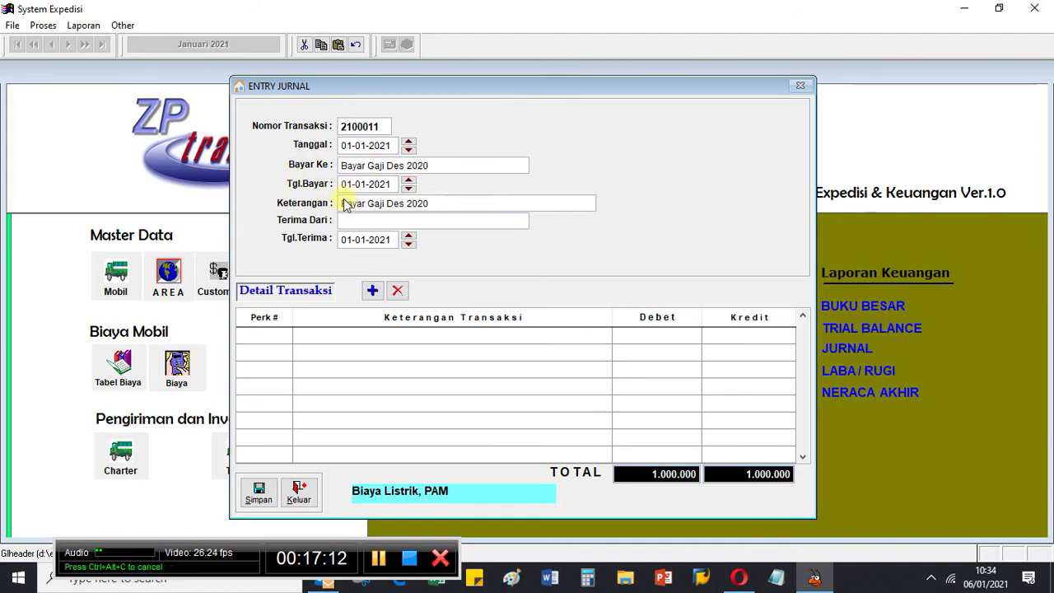
Add a first transaction detail line and assign it the BANK BCA account from the account list
left_click(372, 291)
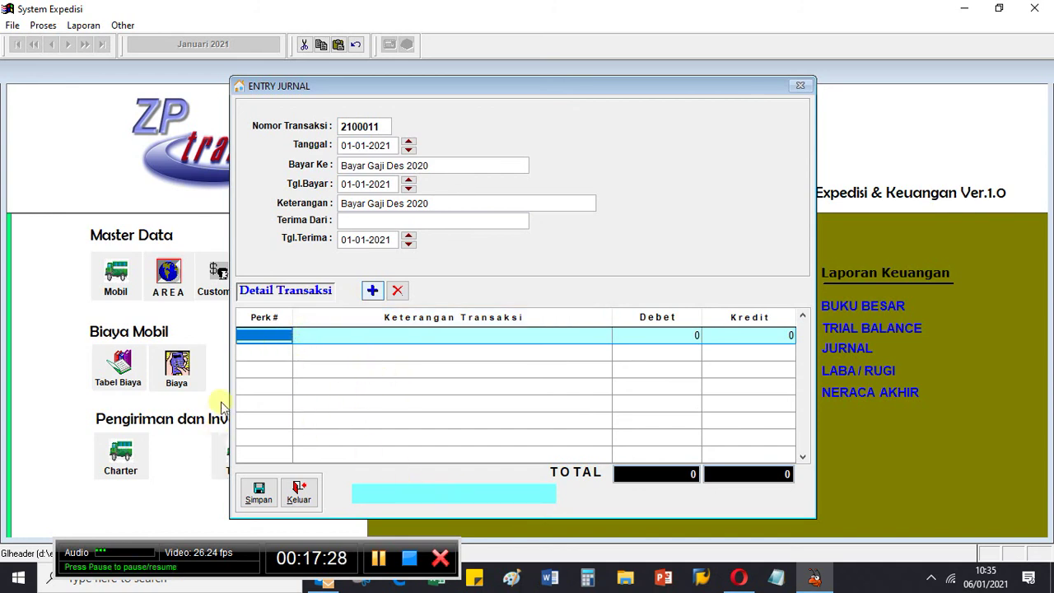
left_click(384, 566)
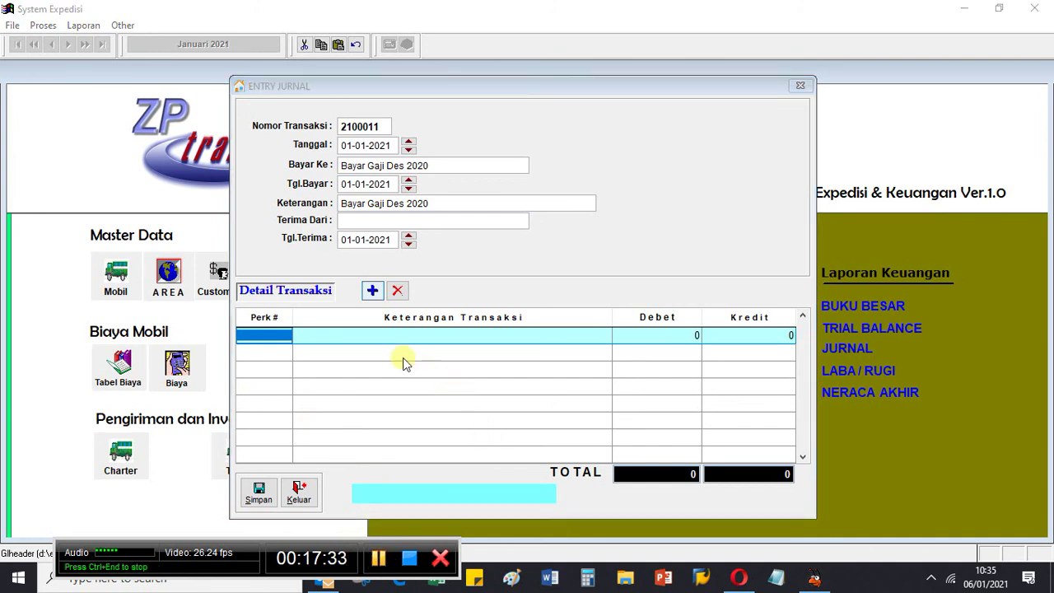
left_click(255, 335)
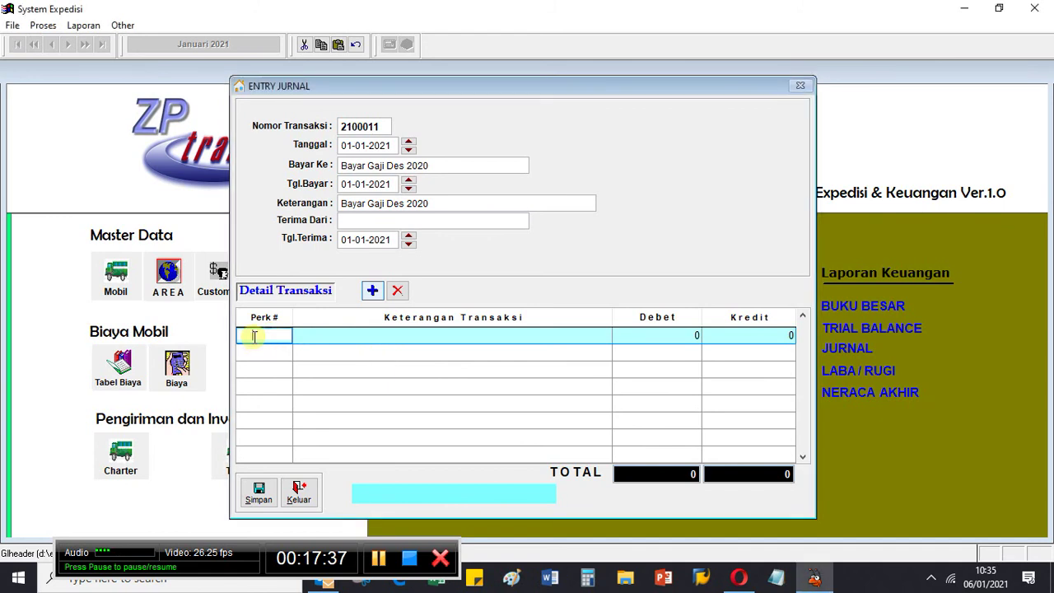
double_click(255, 335)
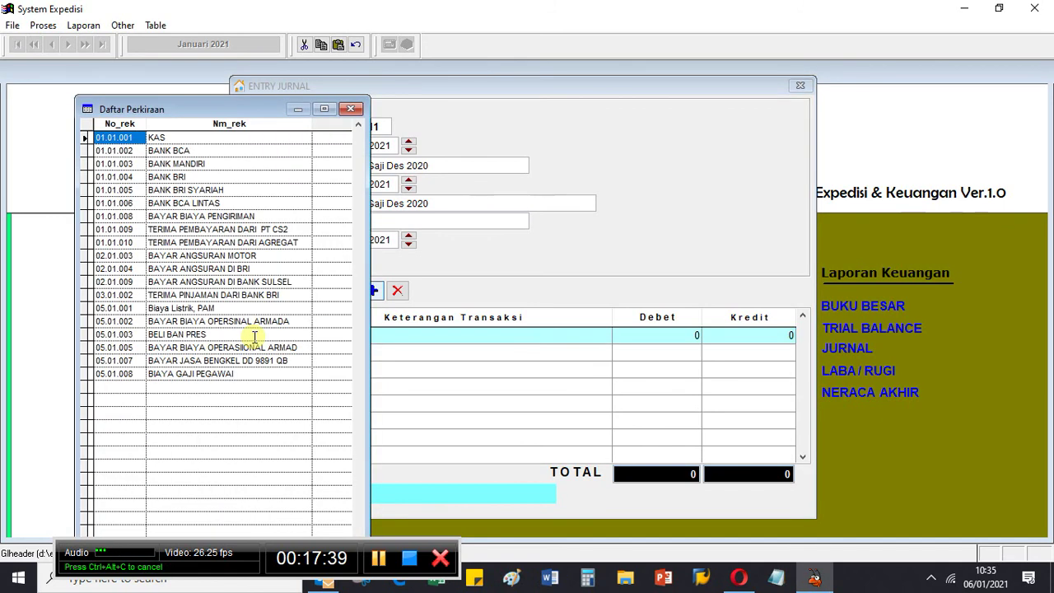
key("Down")
key("Down")
key("Down")
key("Down")
key("Down")
key("Down")
key("Down")
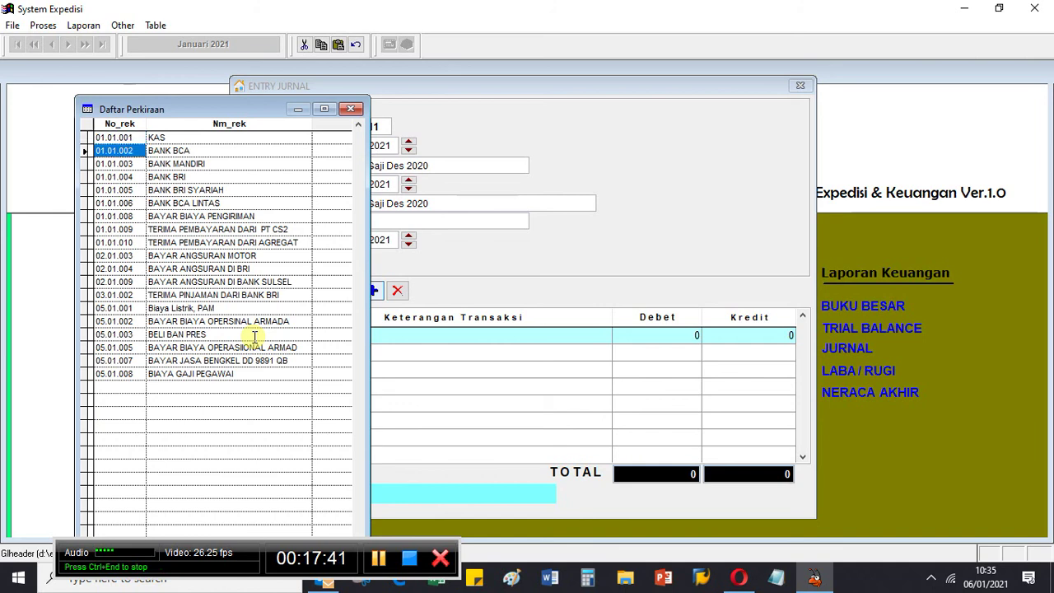
key("Down")
key("Down")
key("Down")
key("Down")
key("Up")
key("Up")
key("Up")
key("Up")
key("Up")
key("Up")
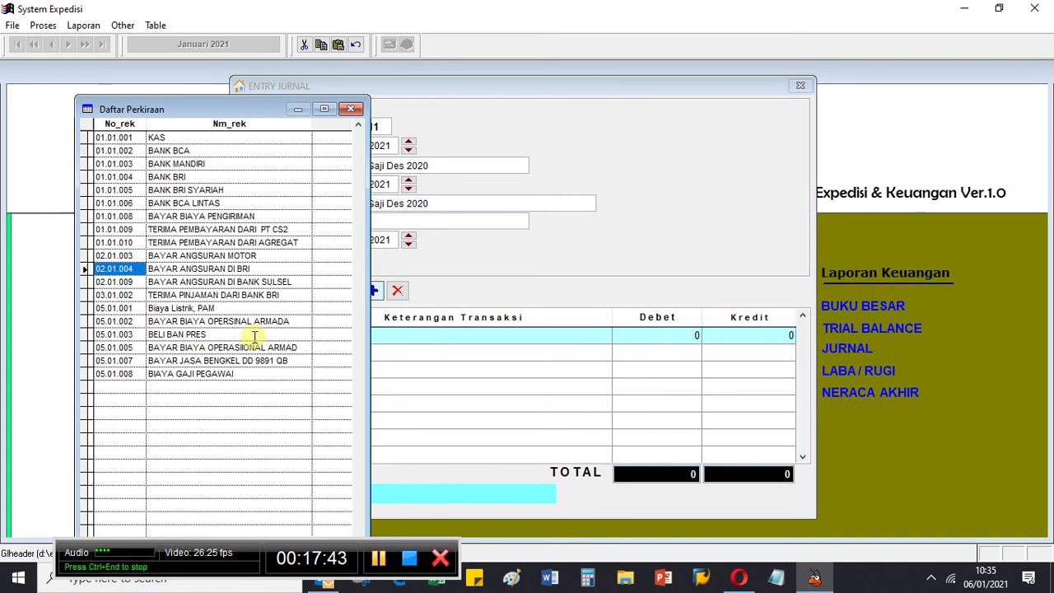
key("Up")
key("Up")
key("Up")
key("Up")
key("Up")
key("Down")
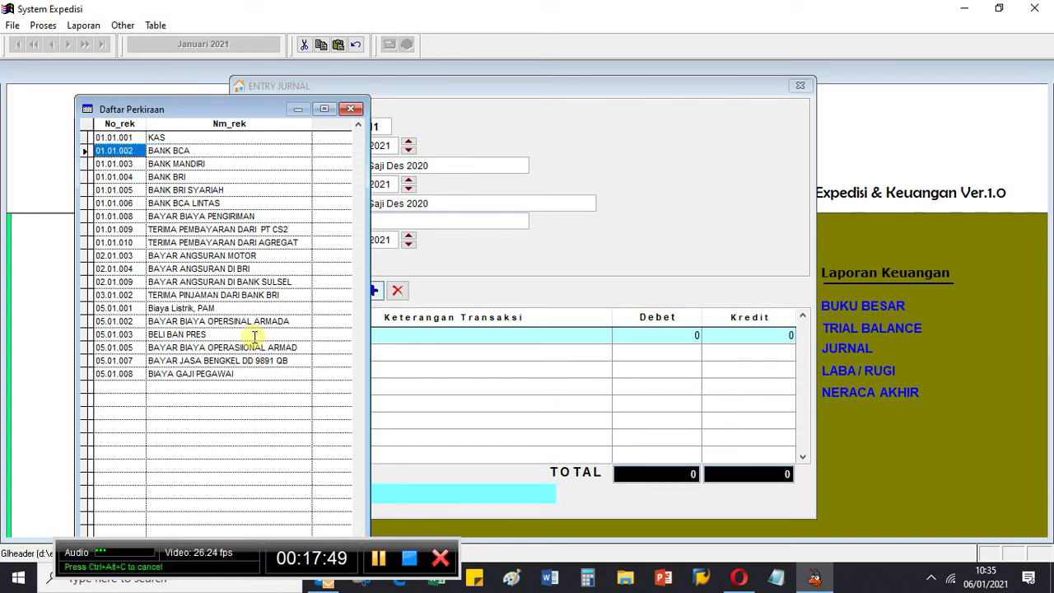
key("Return")
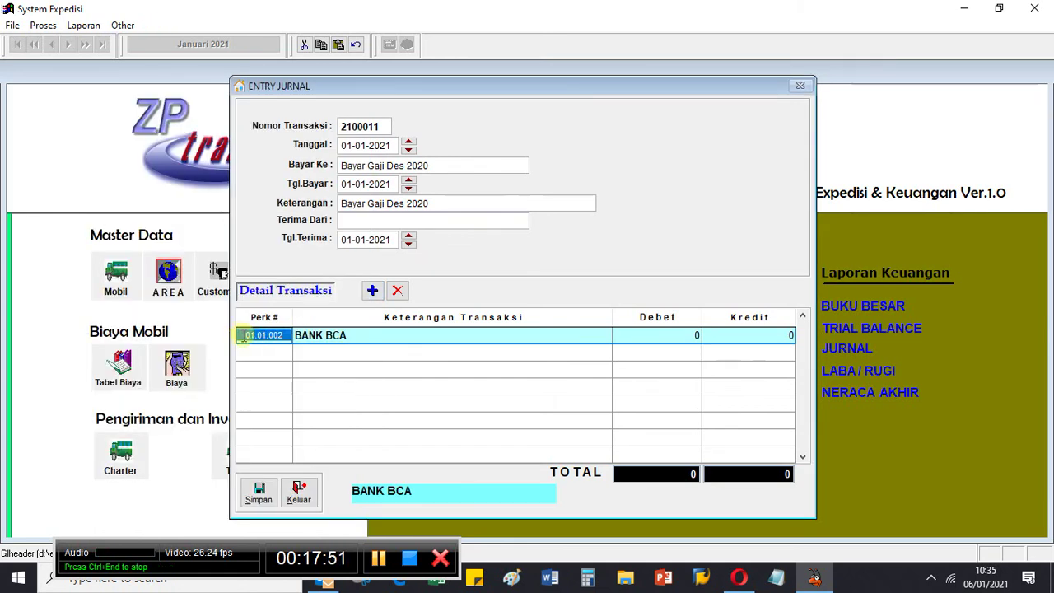
Set the credit amount of the BANK BCA line to 20.000.000
left_click(713, 337)
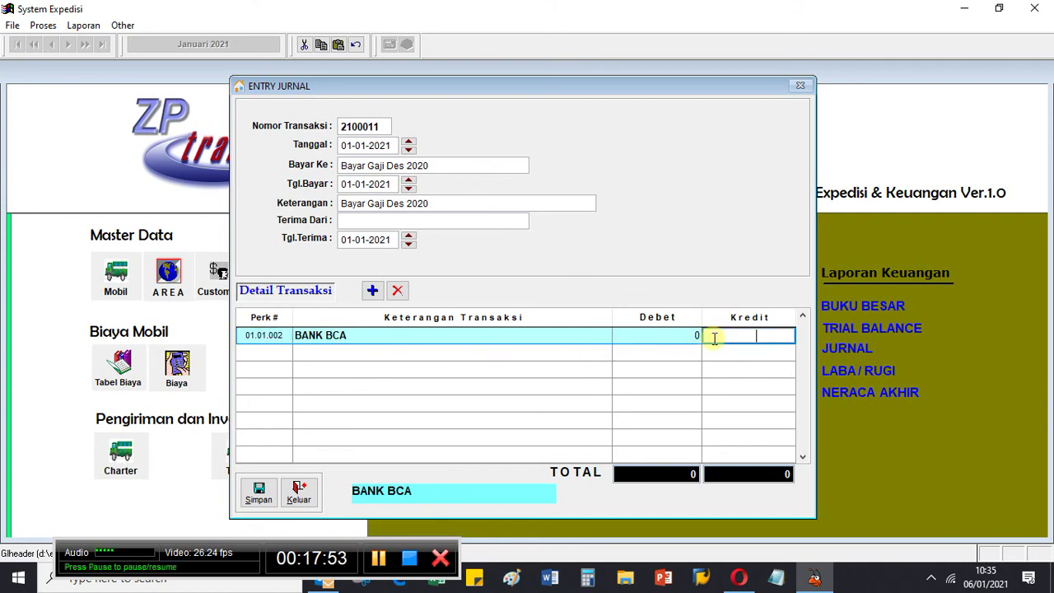
type("2")
type("0.000.0")
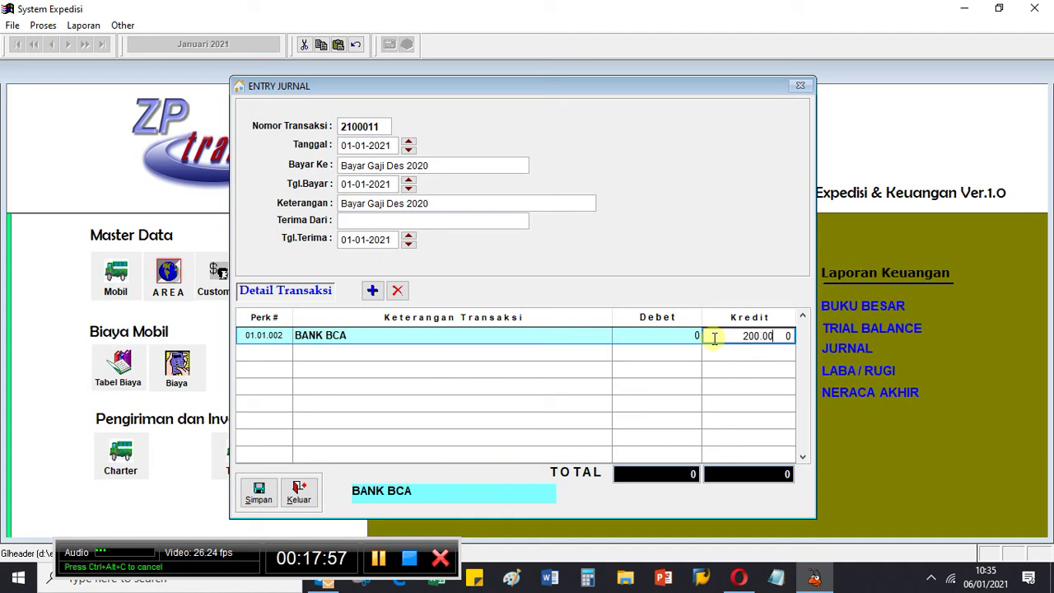
type("00")
key("Return")
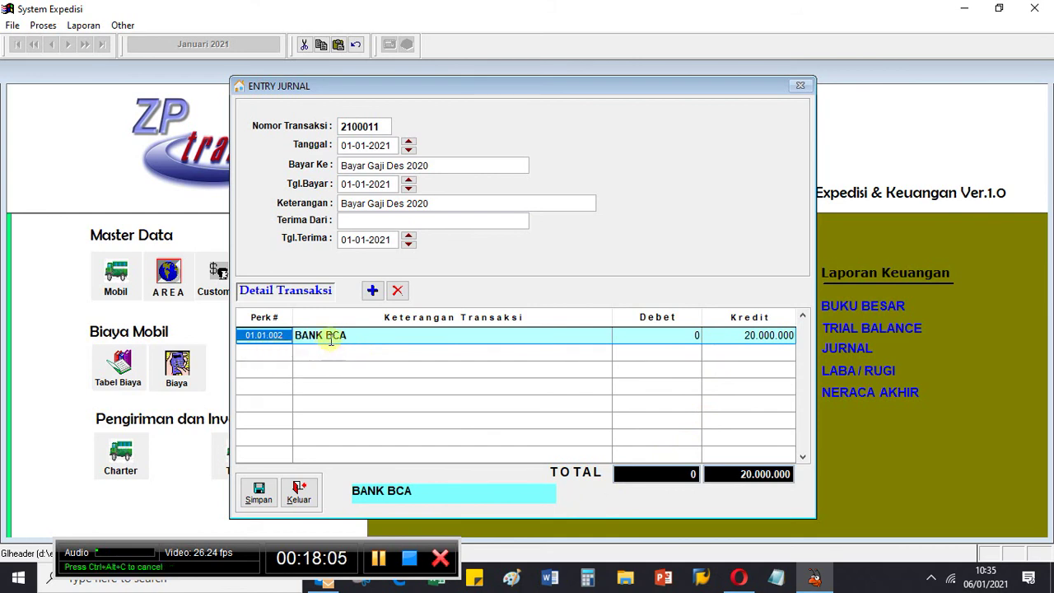
Add a second transaction detail line and assign it the BIAYA GAJI PEGAWAI account from the account list
left_click(372, 291)
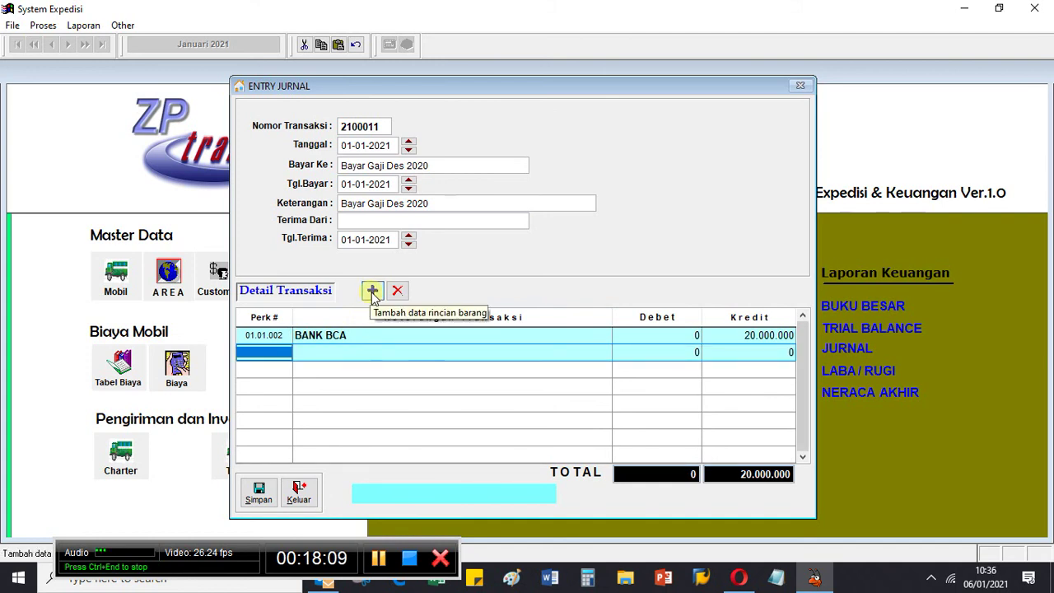
key("Down")
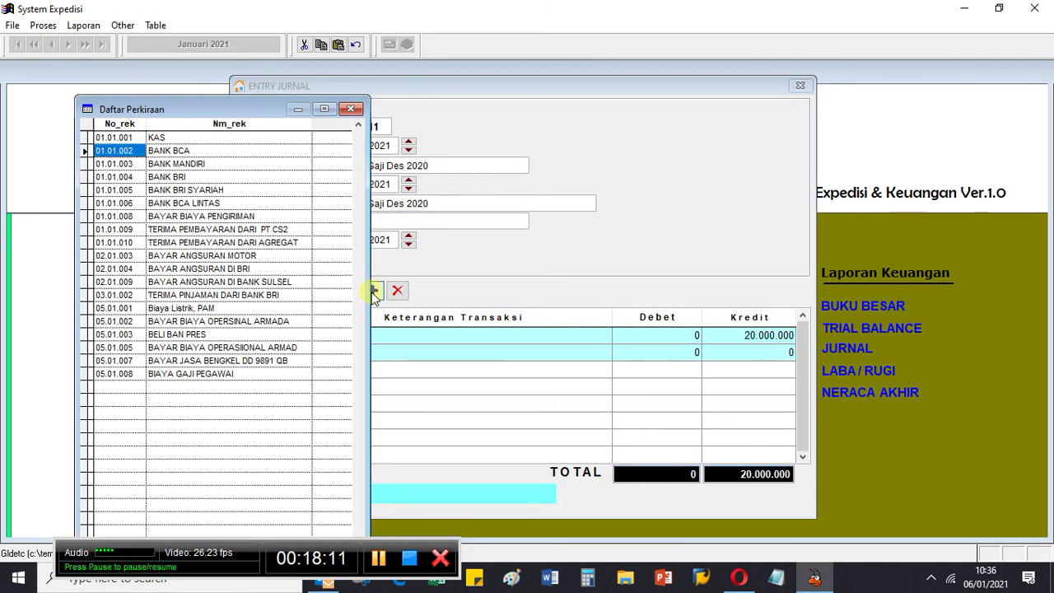
key("Down")
key("Down")
key("Down")
key("Down")
key("Down")
key("Down")
key("Down")
key("Down")
key("Down")
key("Down")
key("Down")
key("Down")
key("Down")
key("Down")
key("Down")
key("Down")
key("Down")
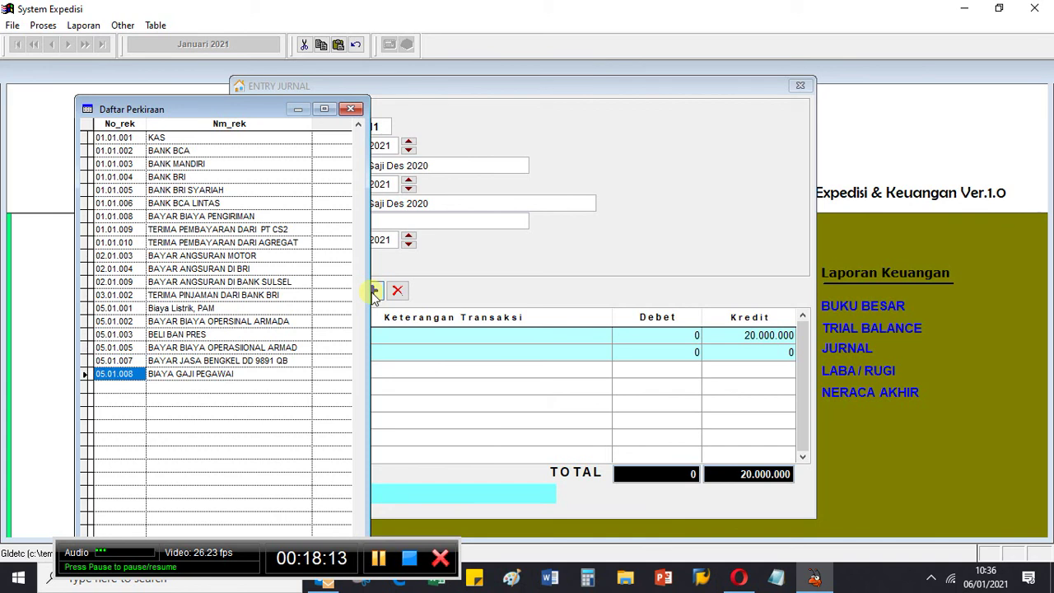
key("Right")
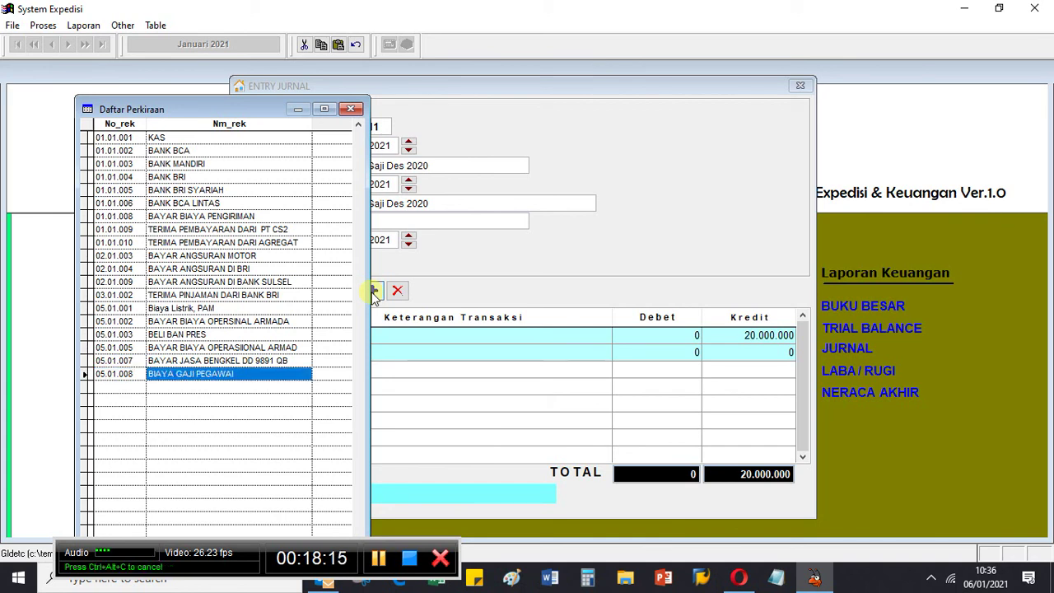
key("Left")
key("Return")
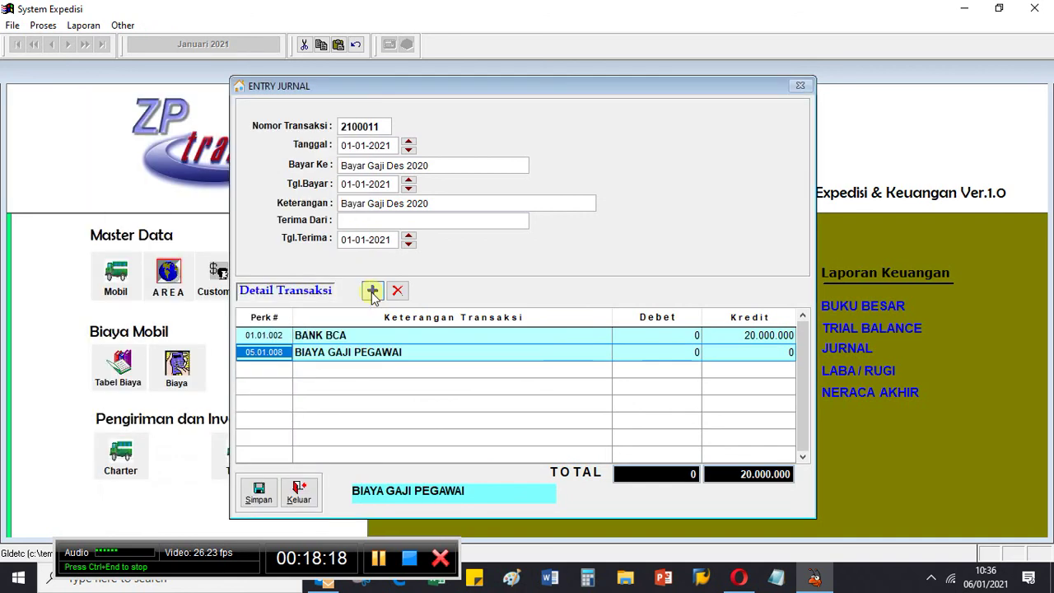
Set the debit amount of the BIAYA GAJI PEGAWAI line to 20.000.000
left_click(650, 355)
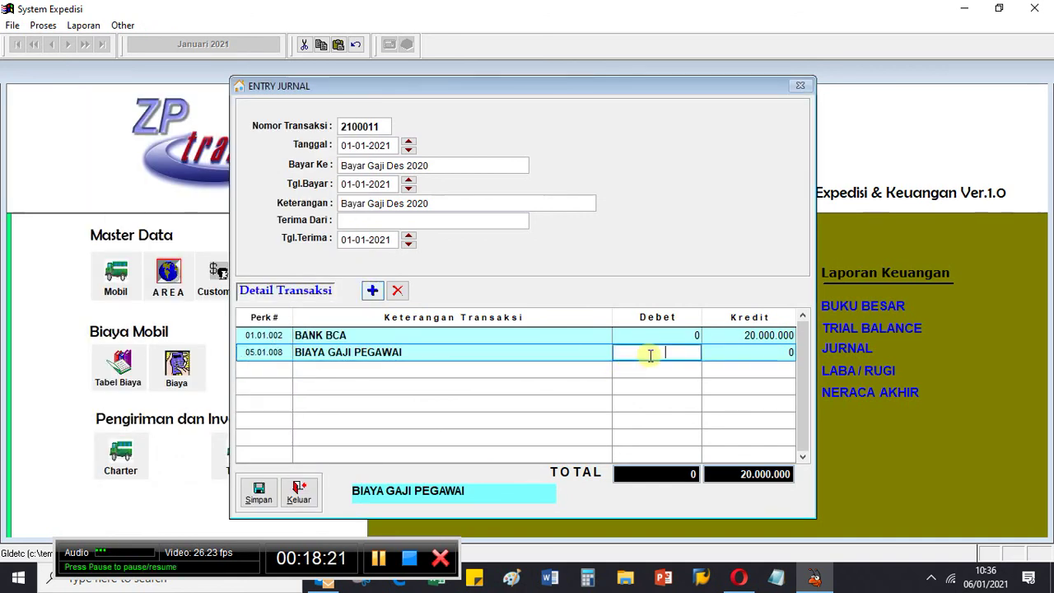
type("20")
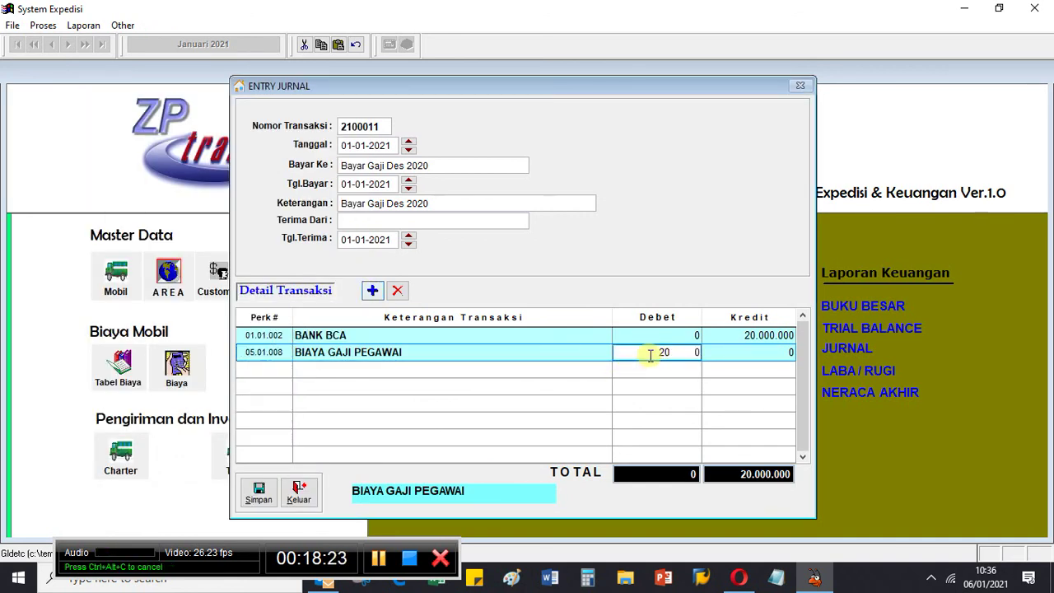
type("0.000.00")
key("Return")
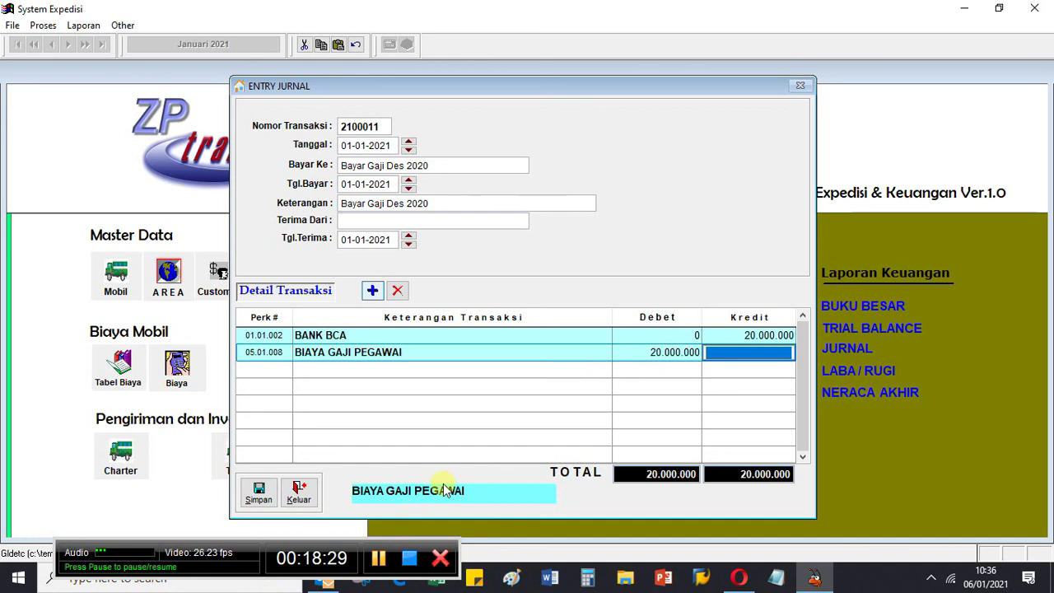
Review the BANK BCA and BIAYA GAJI PEGAWAI detail lines, comparing their accounts, debit and credit amounts
left_click(420, 351)
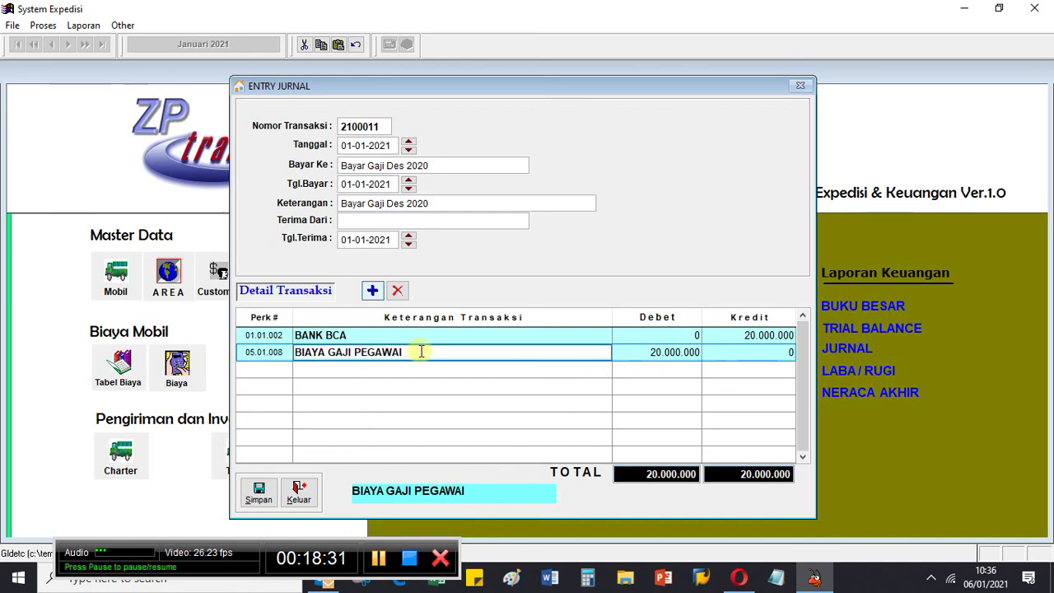
key("Up")
key("Down")
key("Up")
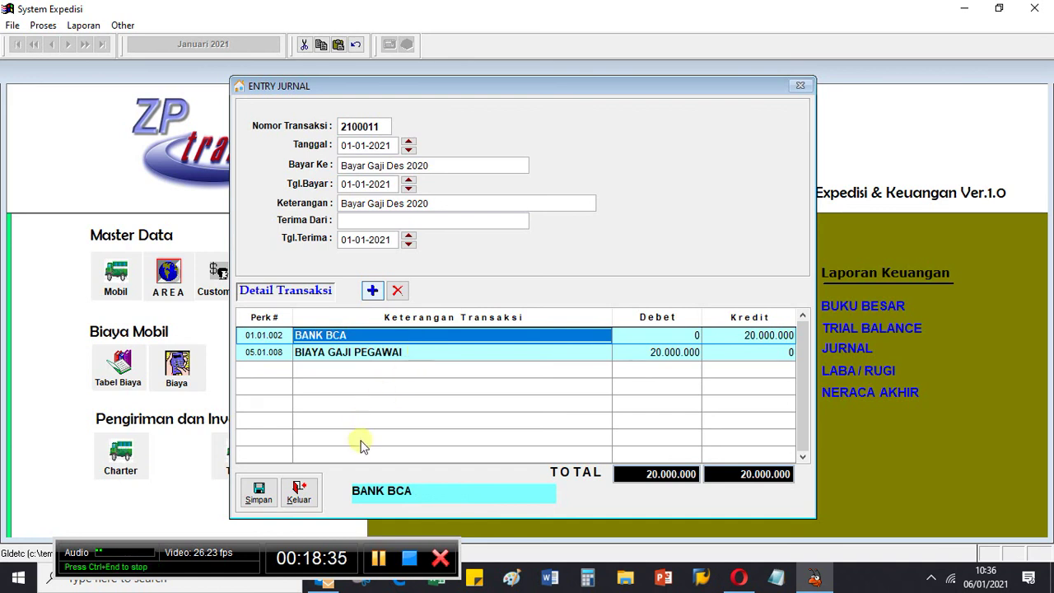
key("Down")
key("Up")
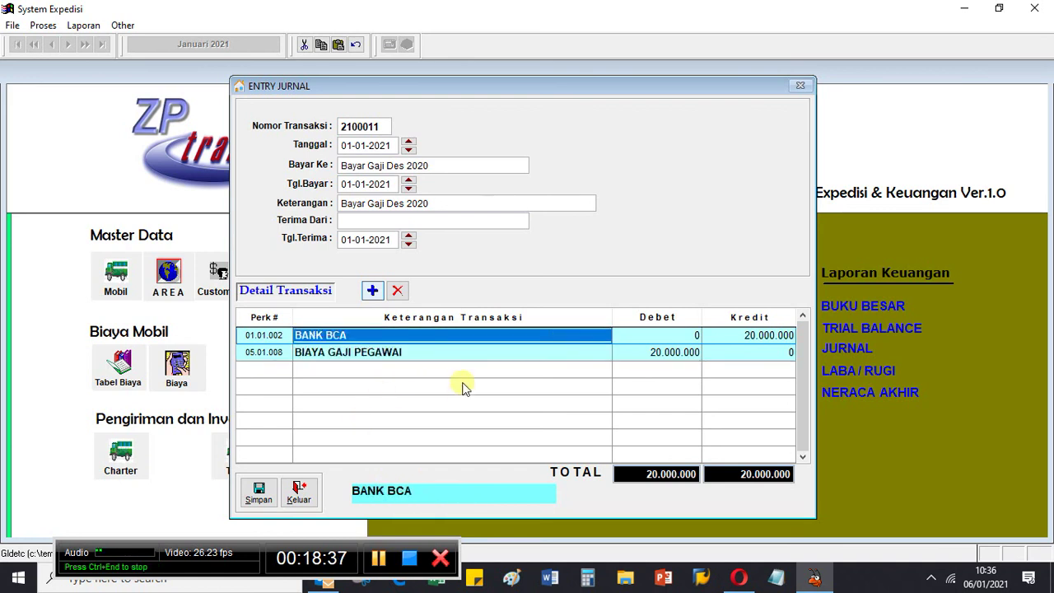
key("Down")
key("Up")
key("Down")
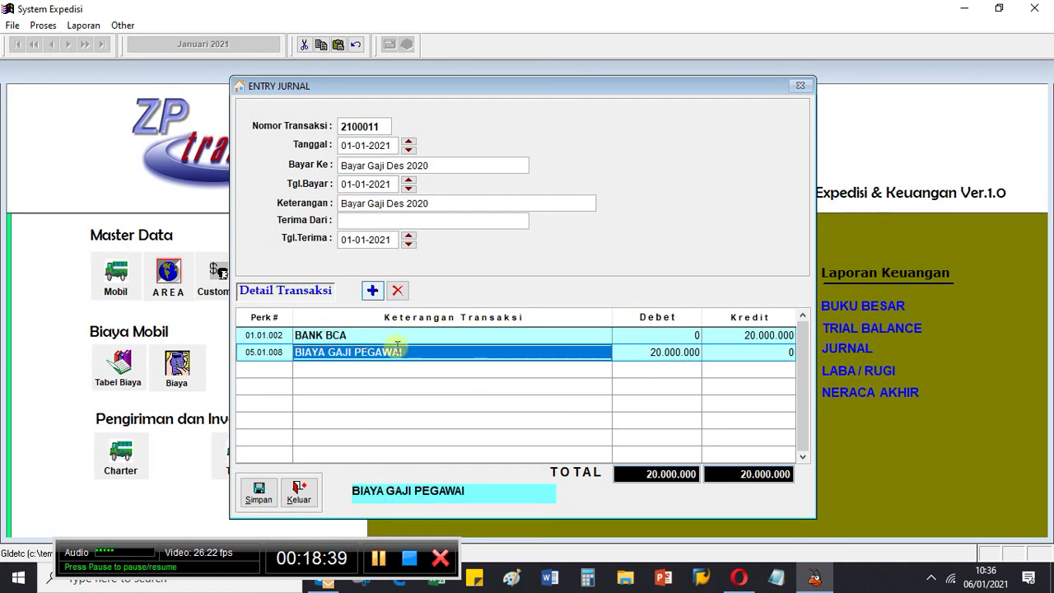
Save the Bayar Gaji Des 2020 journal entry and accept its data as correct
left_click(258, 490)
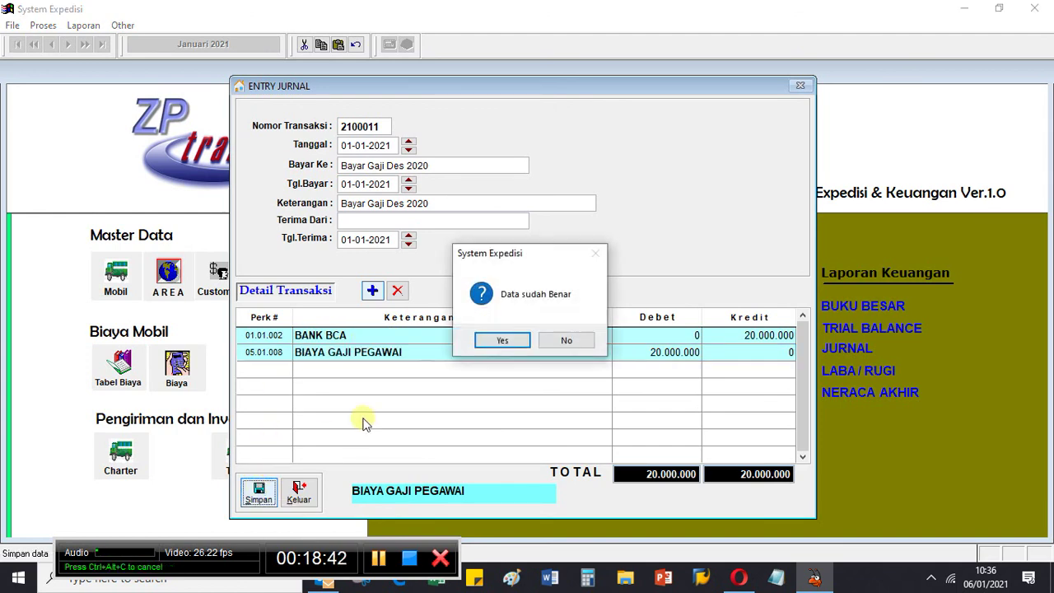
left_click(501, 342)
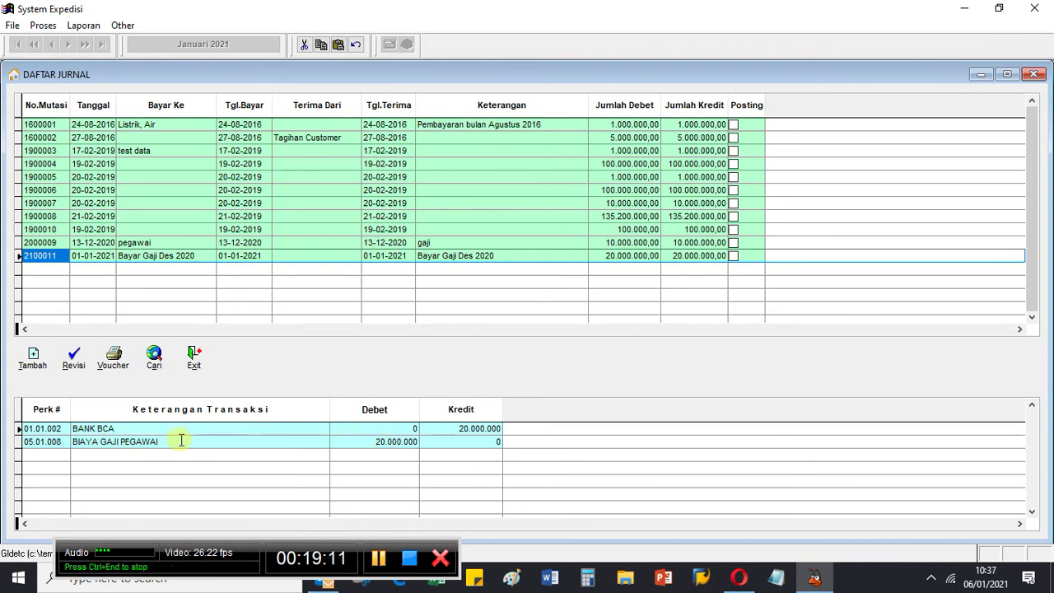
left_click(369, 545)
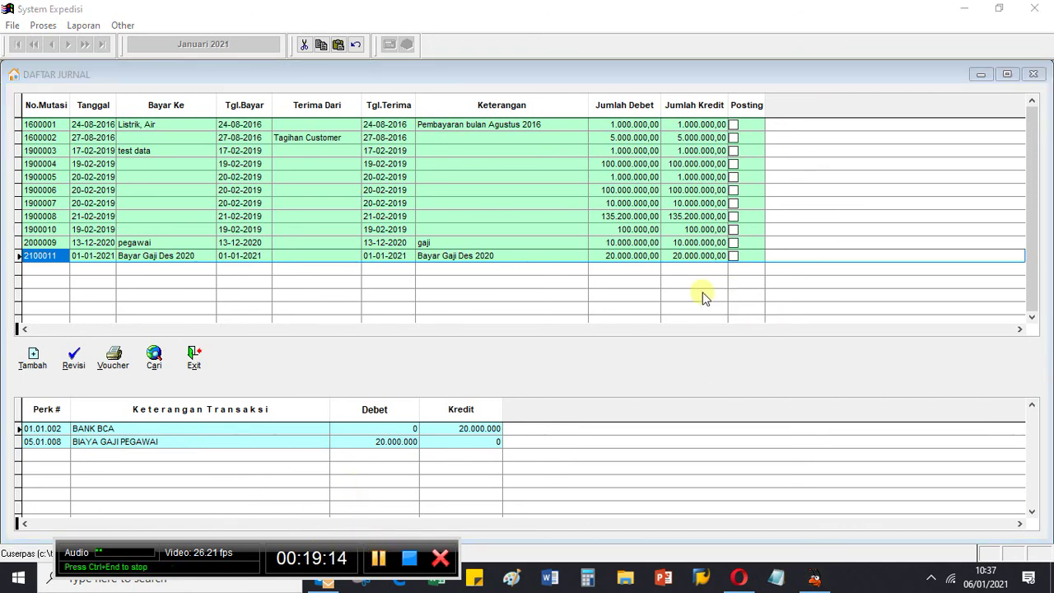
Preview the printable voucher of the Bayar Gaji Des 2020 journal in a maximized window without the preview controls, and close the preview
left_click(317, 257)
left_click(51, 256)
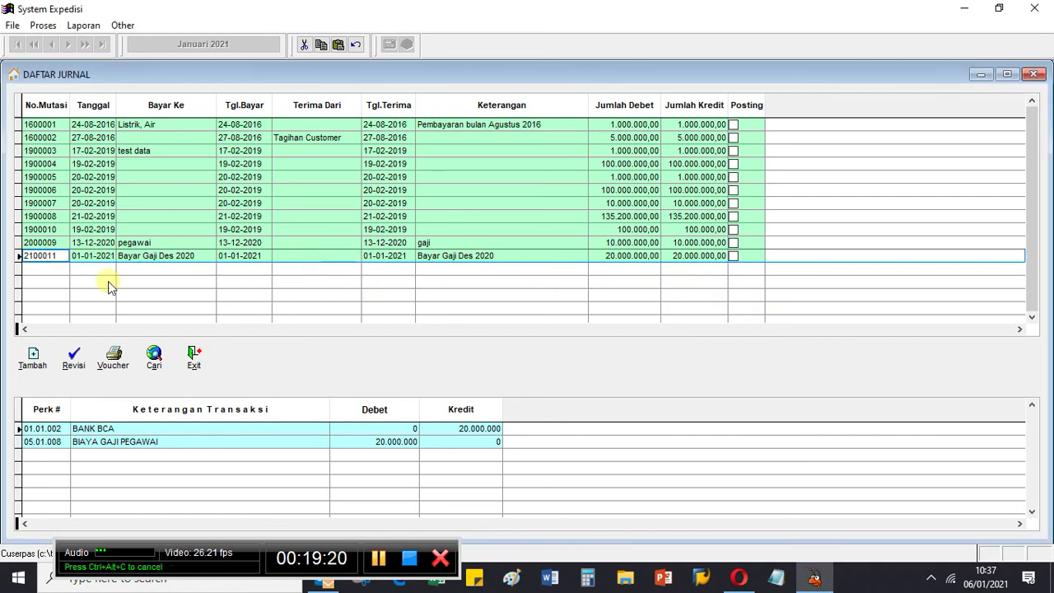
left_click(116, 363)
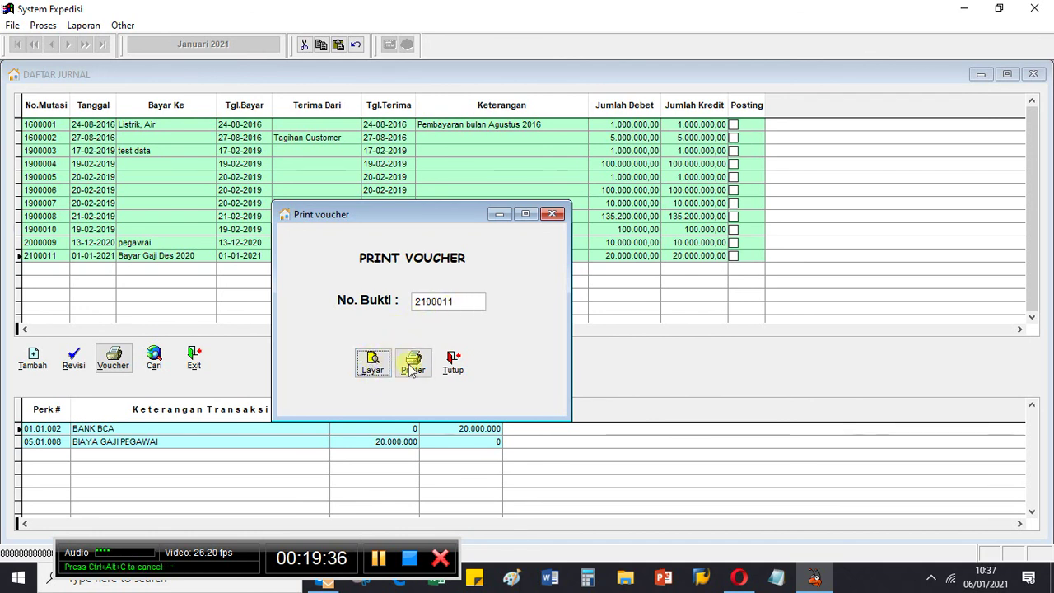
left_click(374, 363)
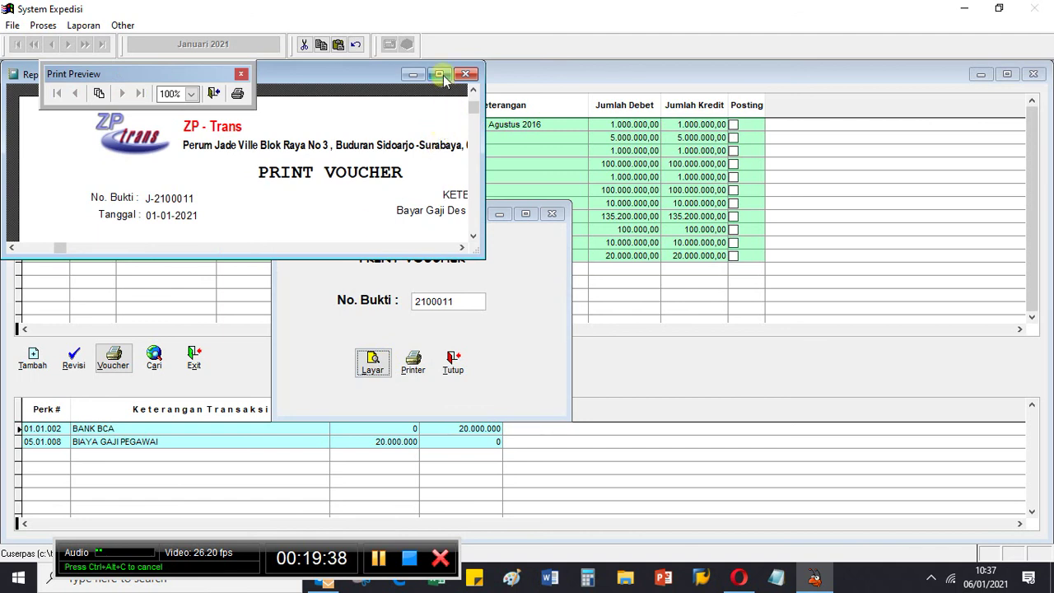
left_click(439, 74)
left_click(242, 73)
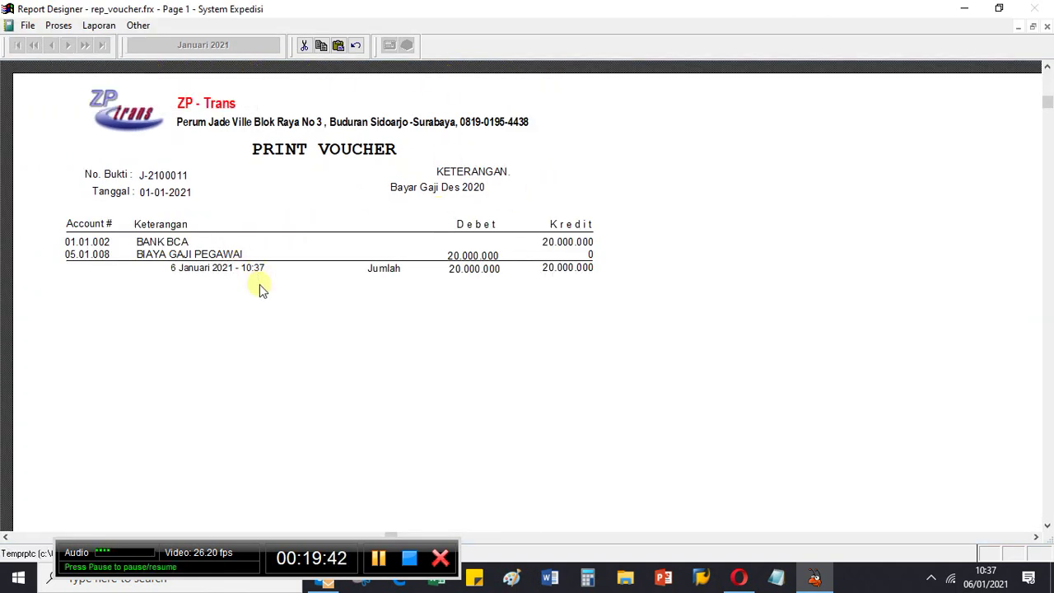
left_click(1047, 28)
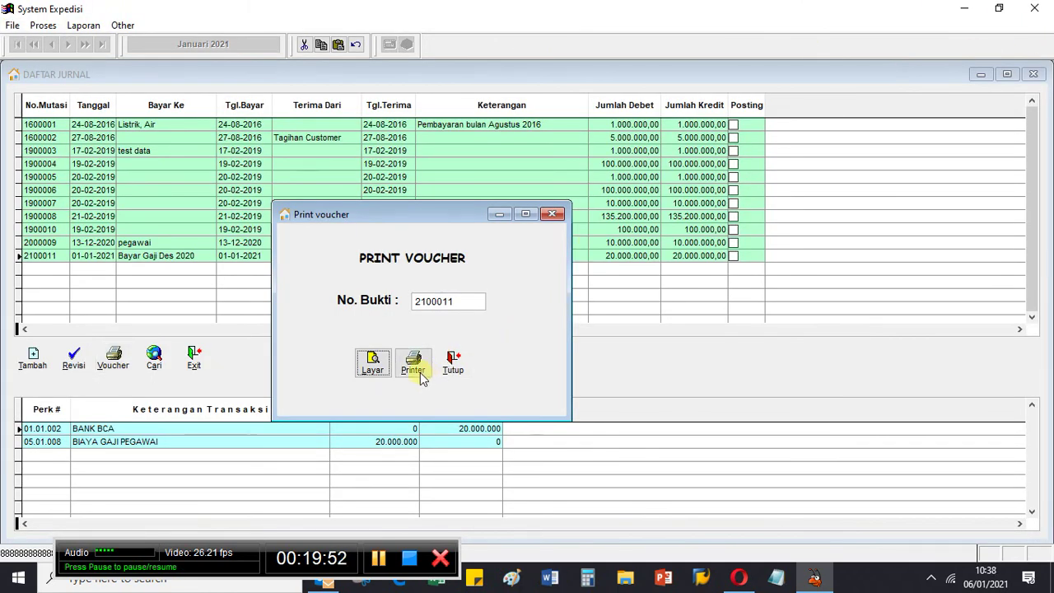